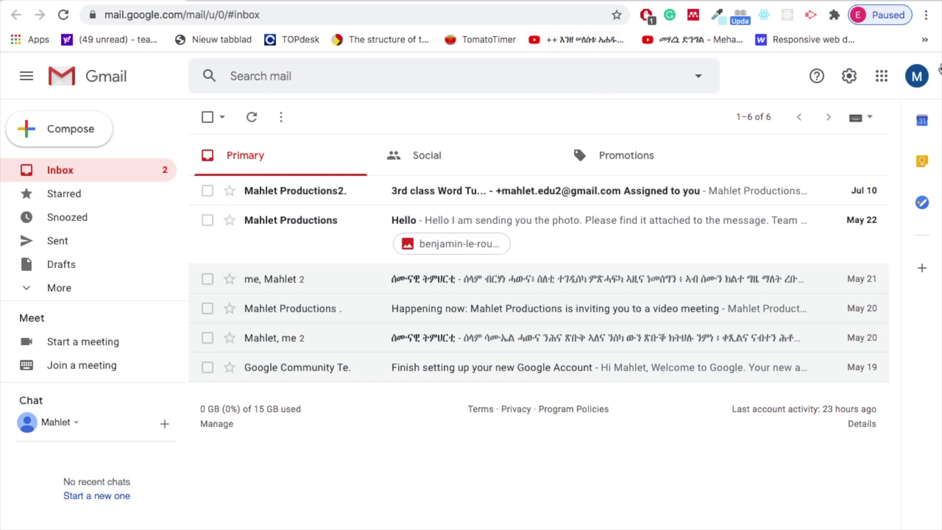
Switch from Gmail to Google Drive and open the Excel Tutorial folder.
left_click(881, 76)
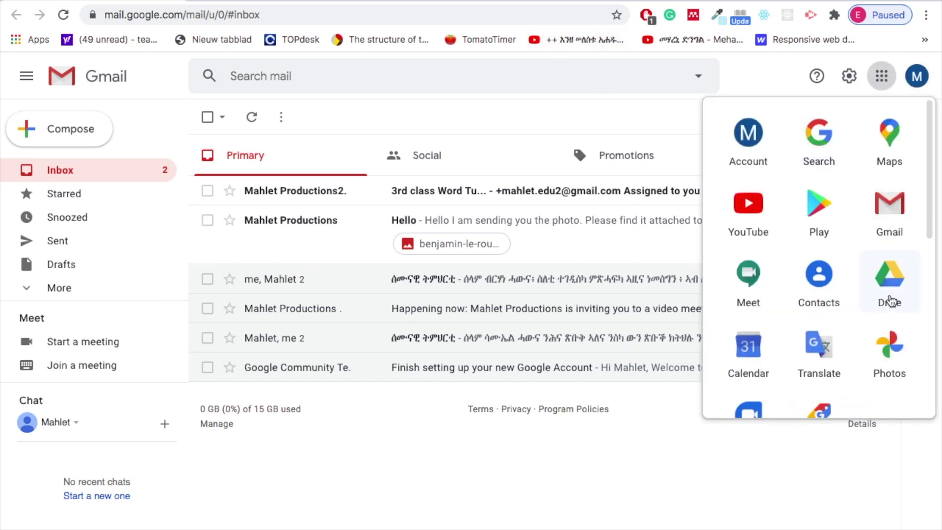
left_click(885, 277)
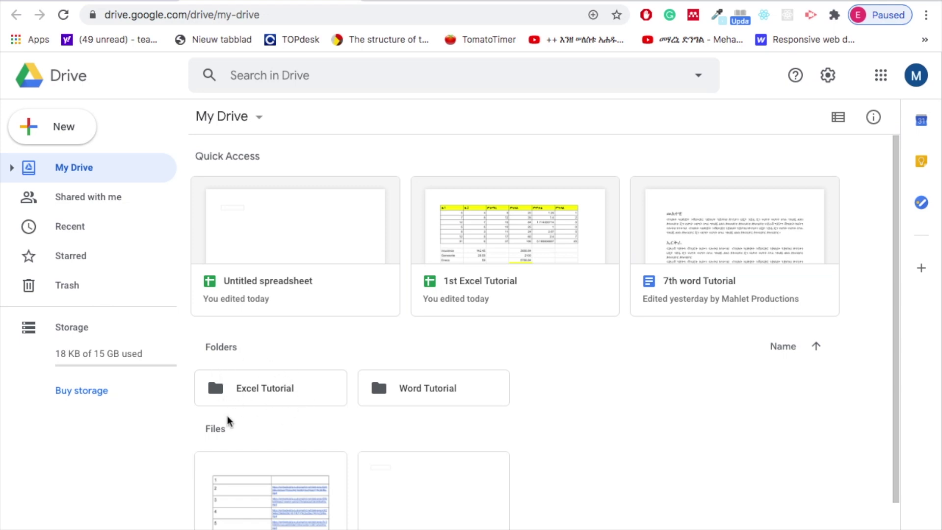
left_click(316, 401)
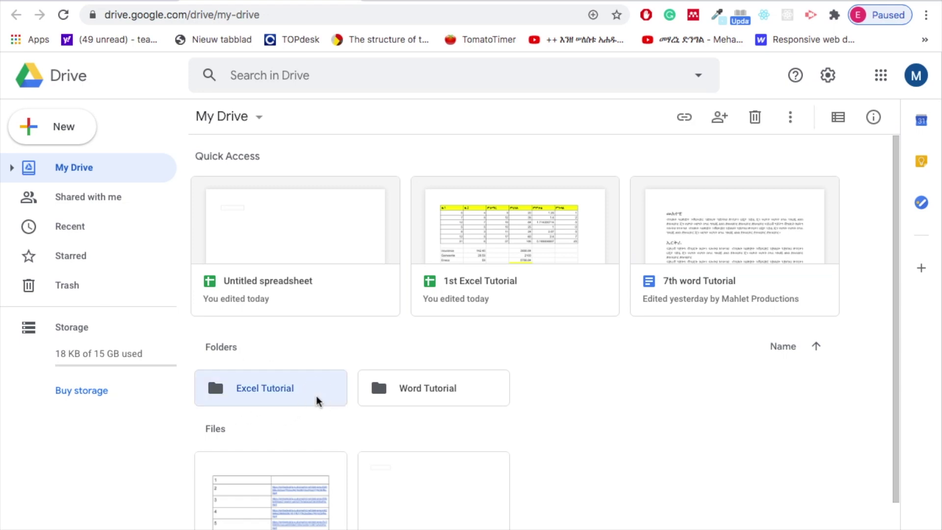
double_click(316, 400)
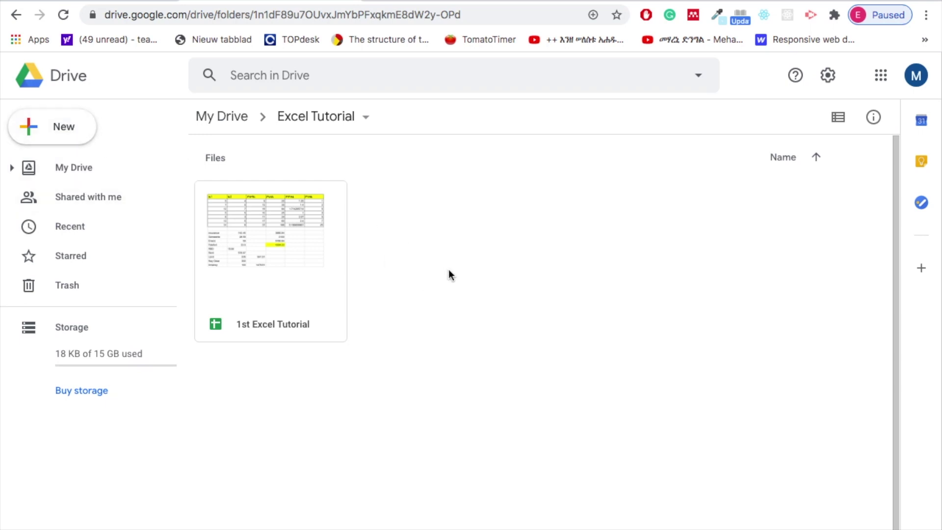
Create a blank Google Sheets spreadsheet inside the Excel Tutorial folder.
left_click(70, 136)
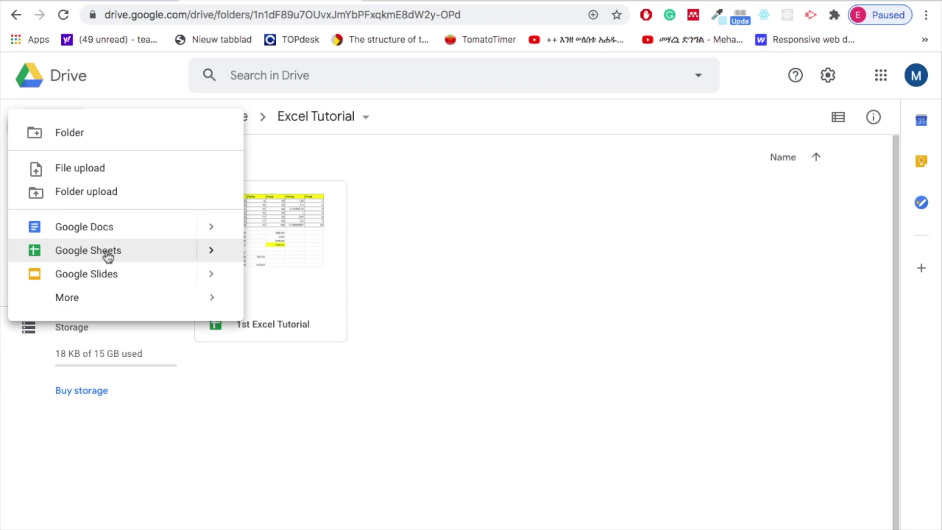
left_click(210, 252)
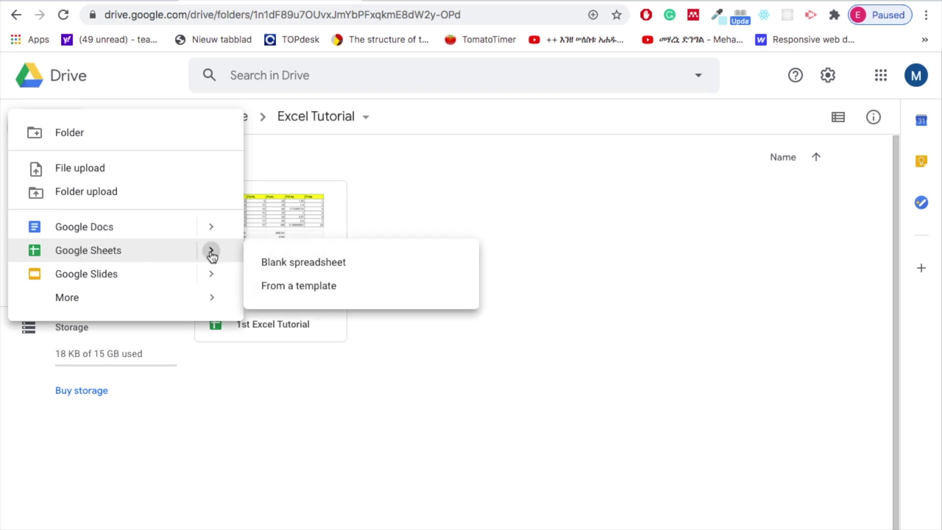
left_click(284, 266)
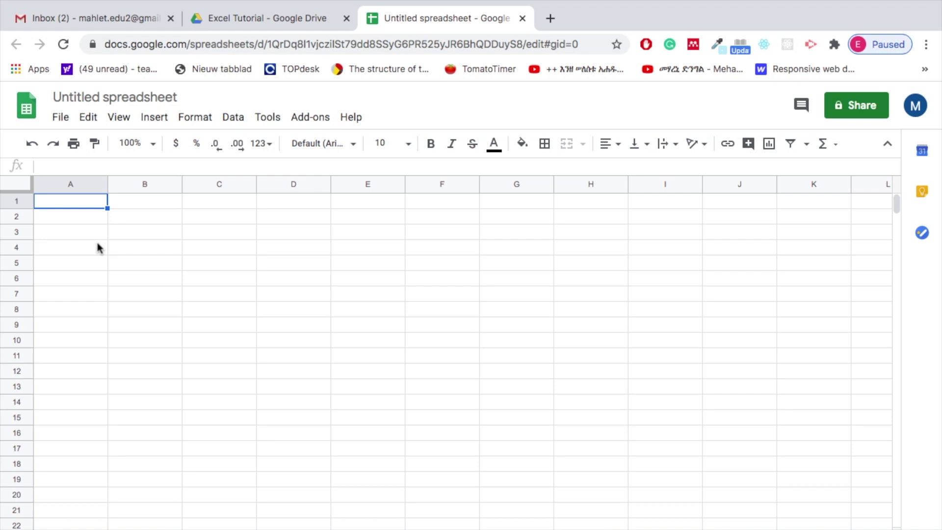
Rename the untitled spreadsheet as "1st Excel Tutorial [Introduction]".
left_click(116, 96)
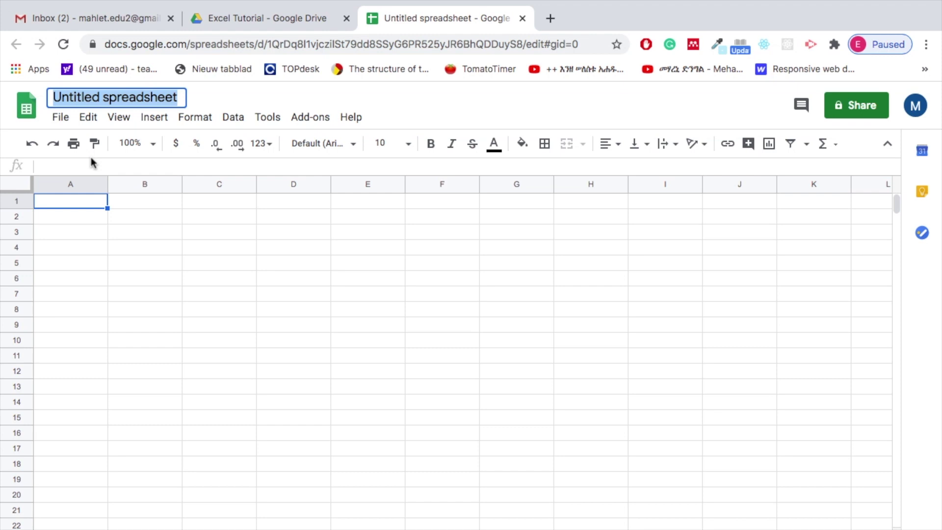
type("1st")
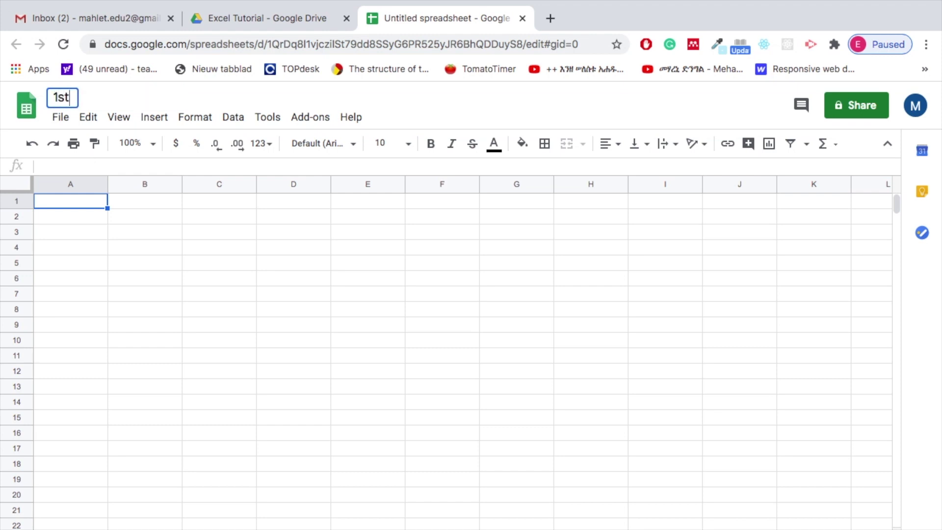
type(" Excel ")
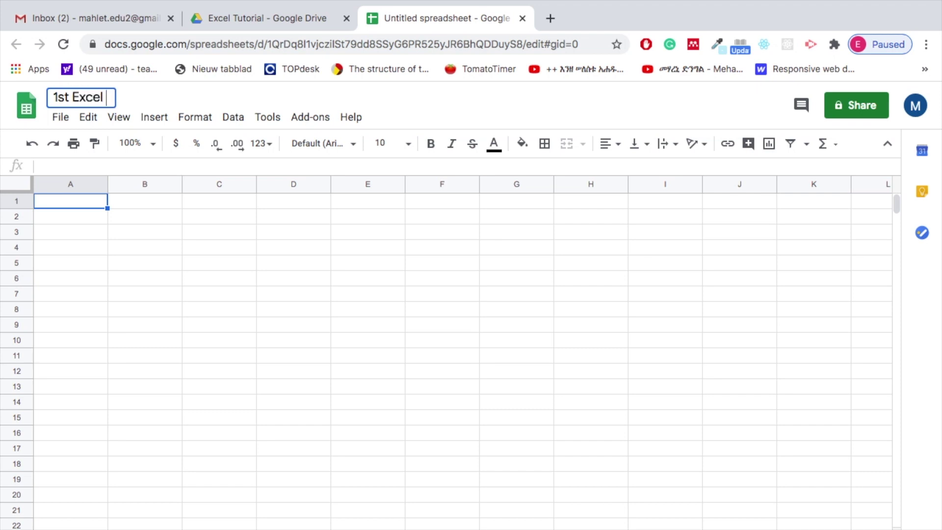
type("Tutorial [")
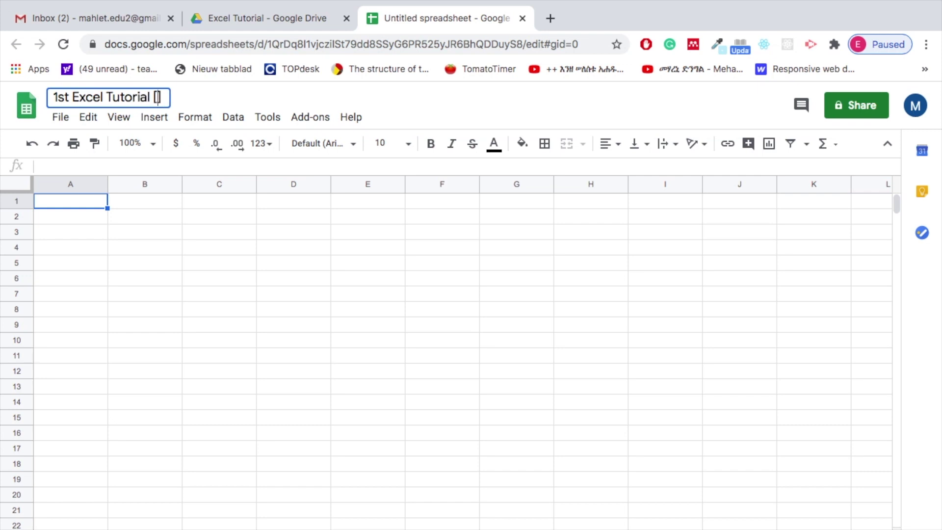
type("Introduction")
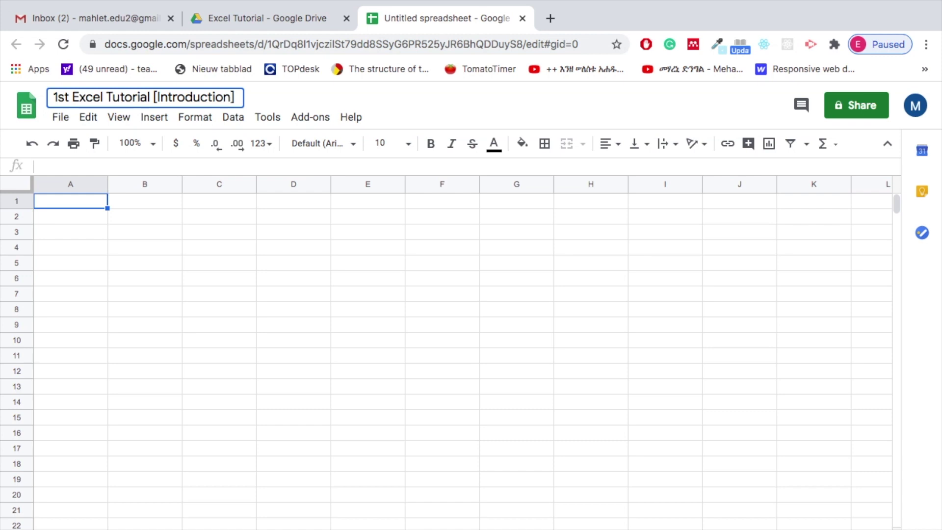
left_click(127, 251)
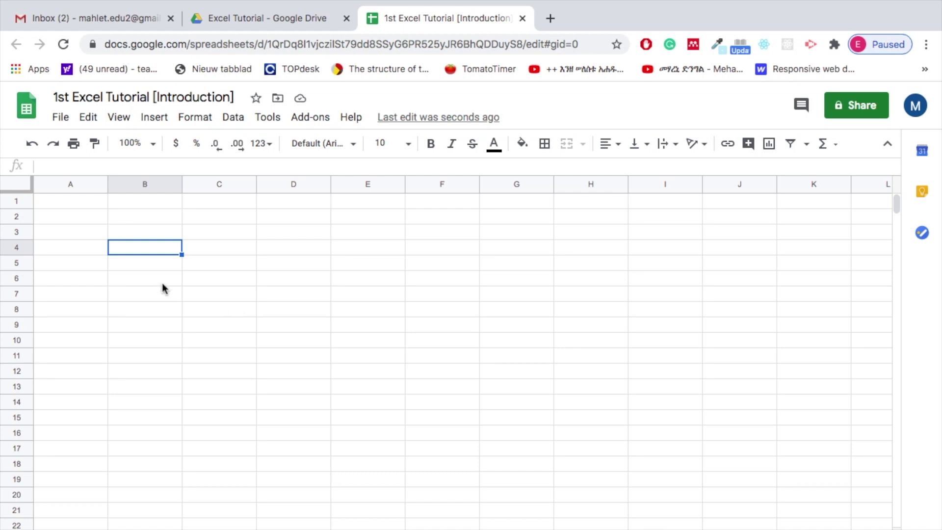
left_click(70, 205)
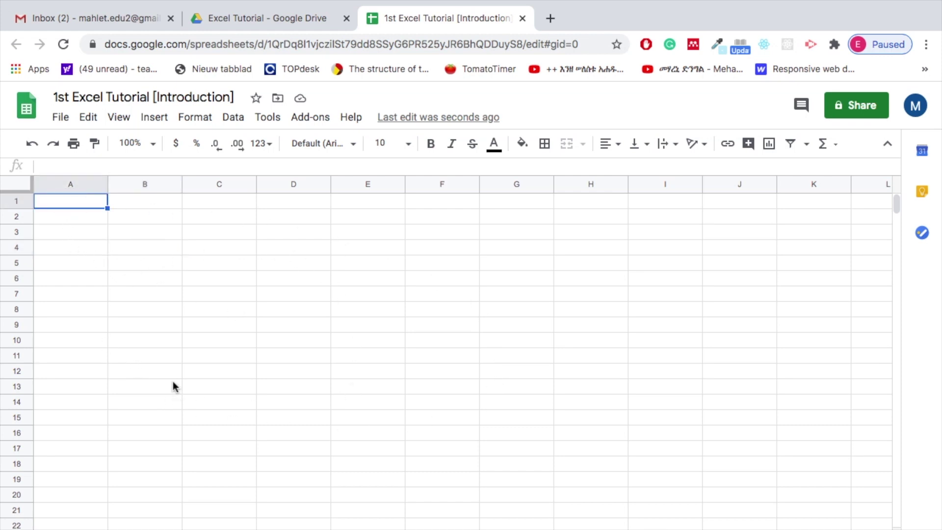
left_click(135, 205)
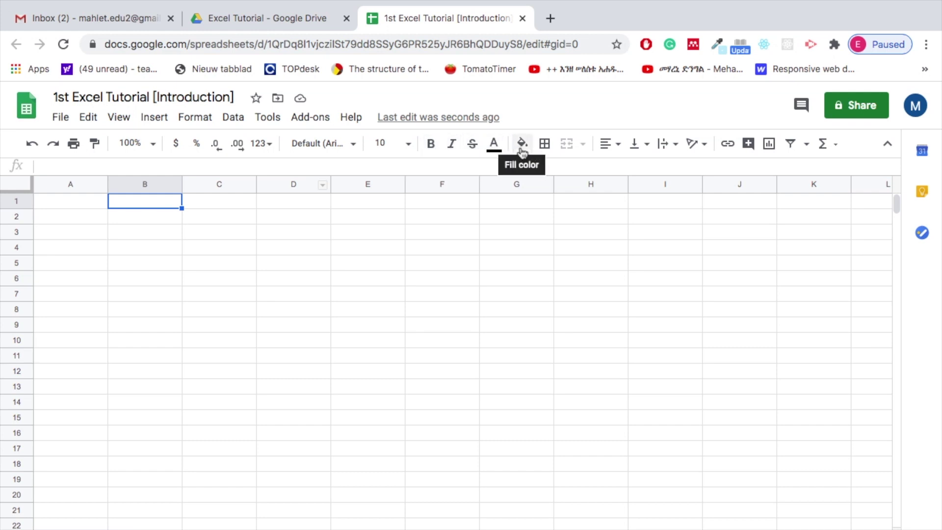
left_click(63, 219)
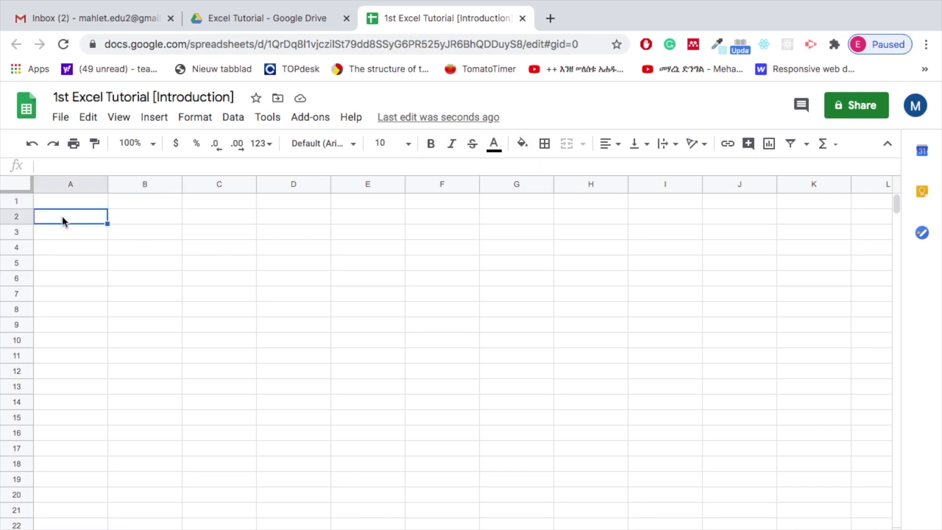
Switch the keyboard input source to GeezIME and enter the header "እታዊ" in cell A1.
left_click(73, 204)
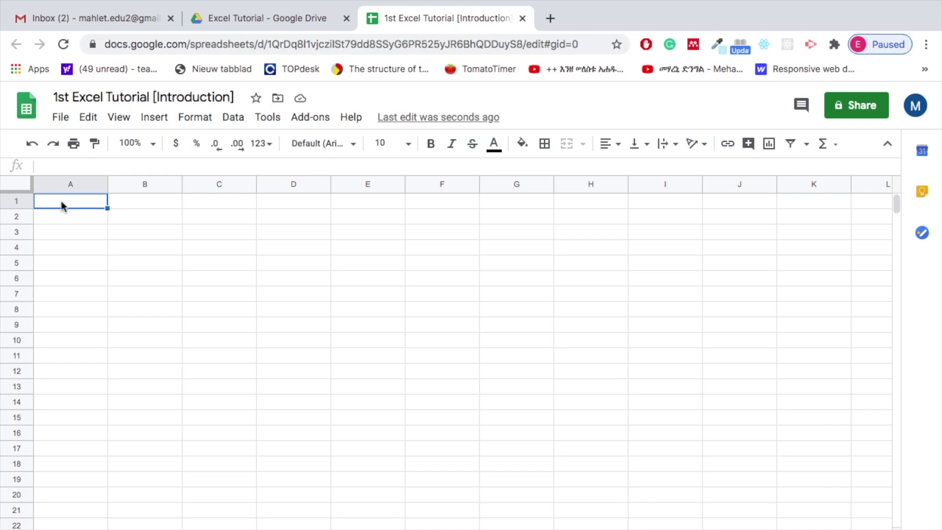
left_click(789, 8)
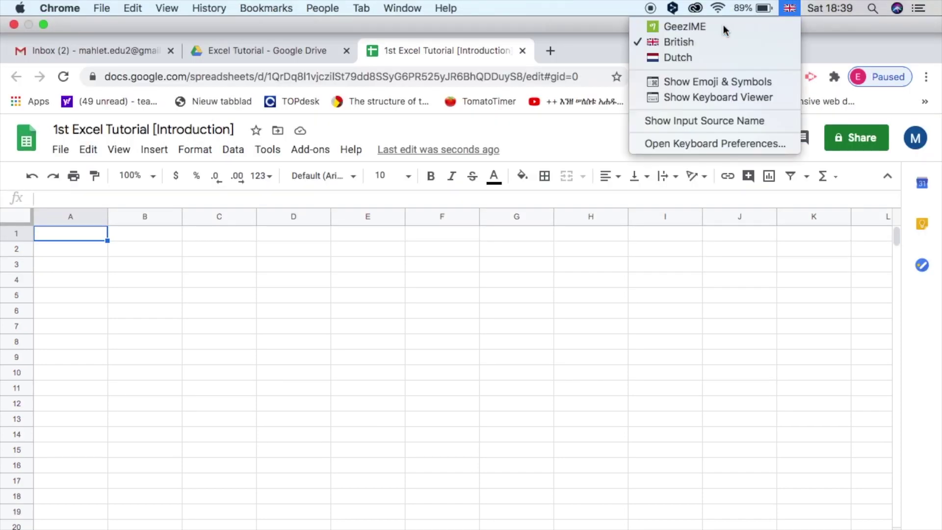
left_click(684, 26)
type("እታ")
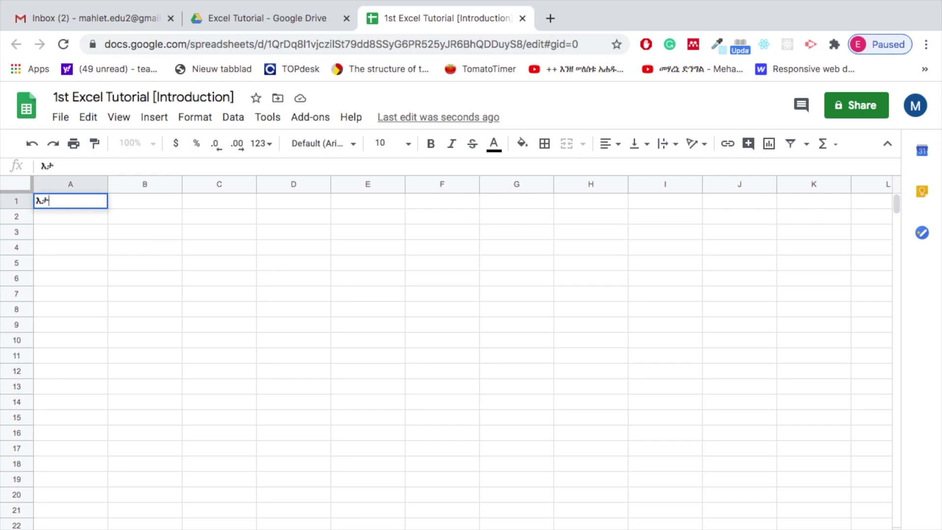
type("ዊ")
Enter the header "ወጻኢ" in cell B1 and the header "ተረፍ" in cell C1.
left_click(137, 201)
type("ው")
type("ጸ")
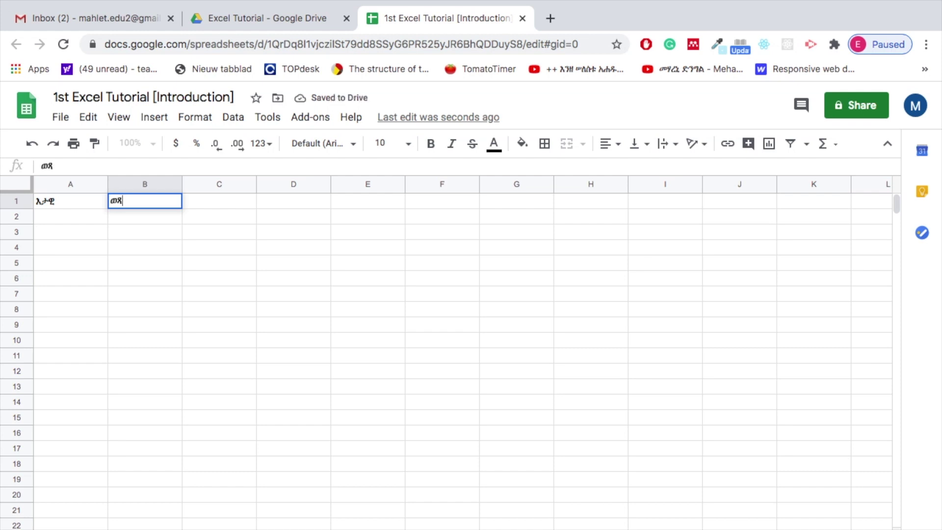
type("ኢ")
left_click(206, 202)
type("ተርፍ")
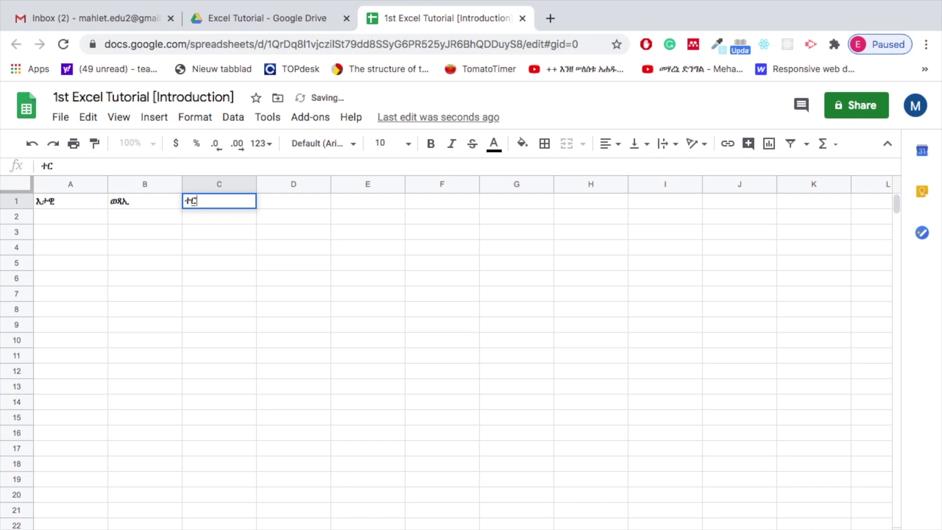
key("BackSpace")
key("BackSpace")
type("ረፍ")
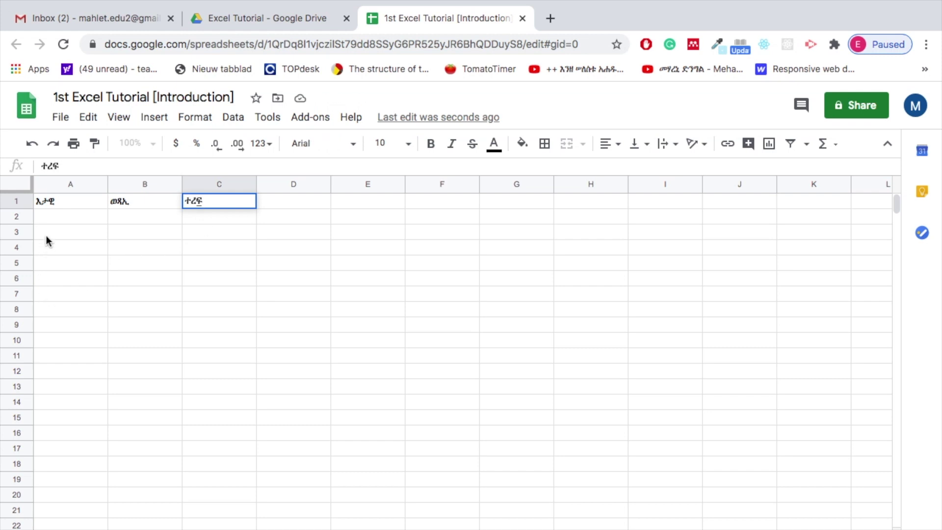
Enter 2500 in cell A2 and the values 500, 250, 500 and 200 in cells B2 to B5.
left_click(59, 221)
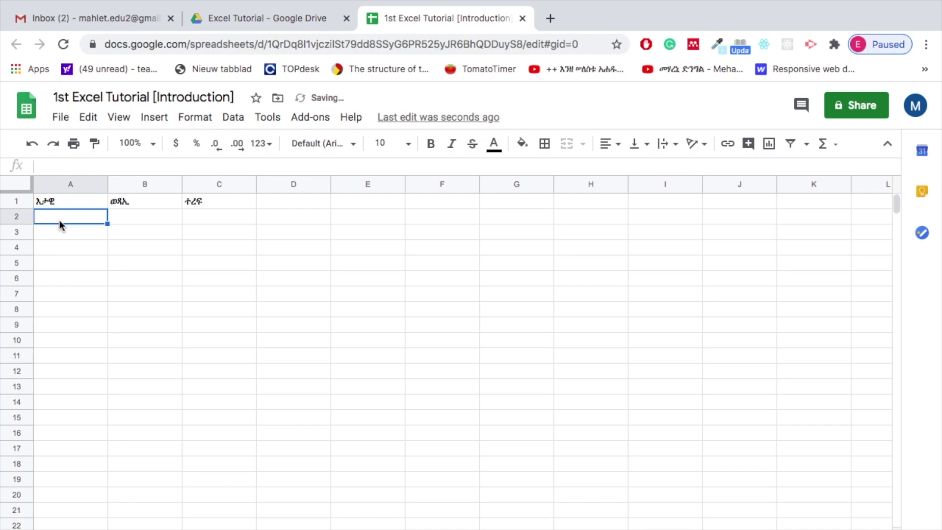
type("2500")
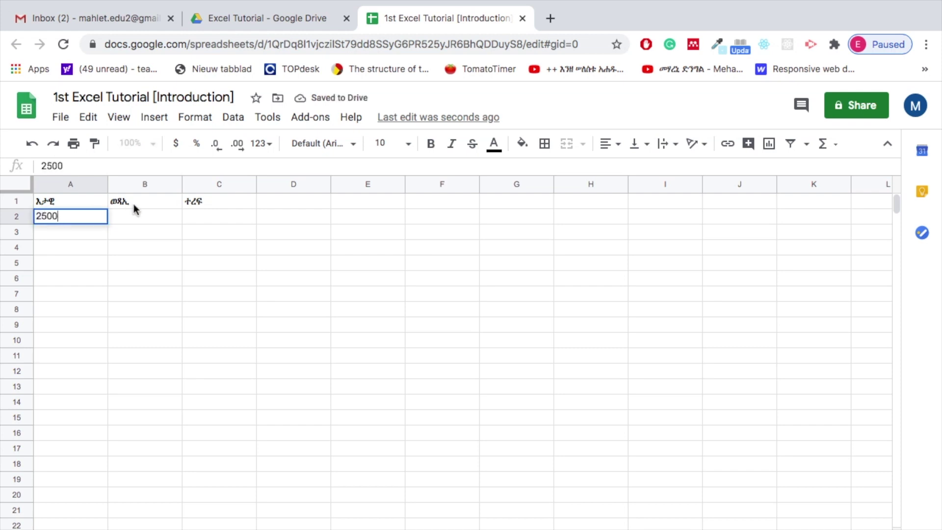
left_click(137, 212)
type("500")
key("Return")
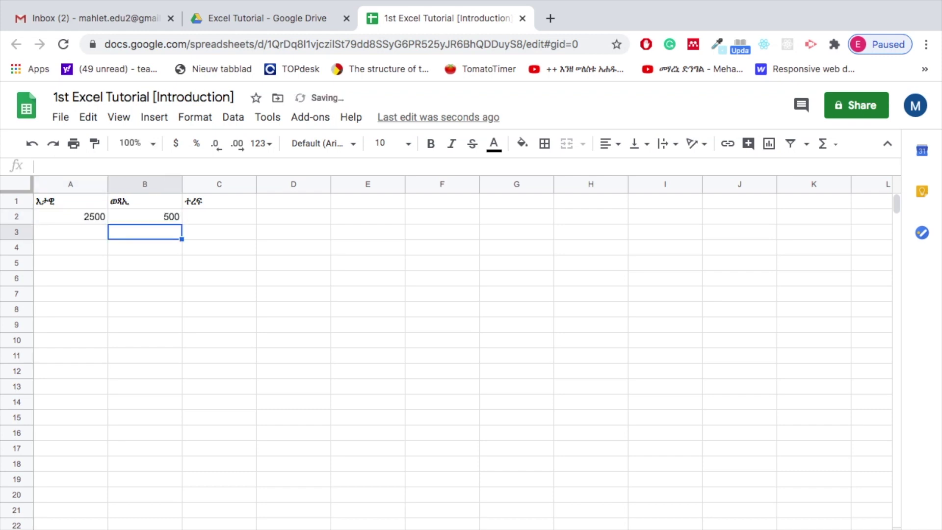
type("250")
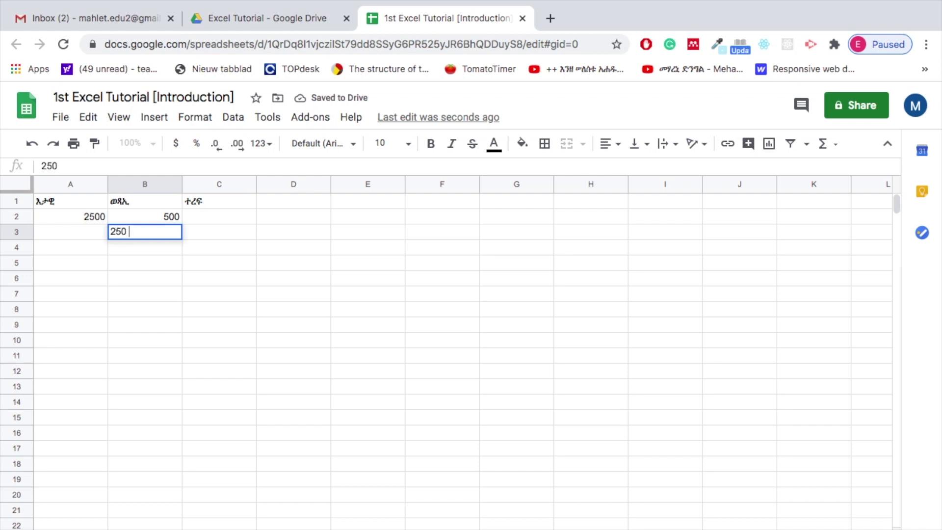
key("Return")
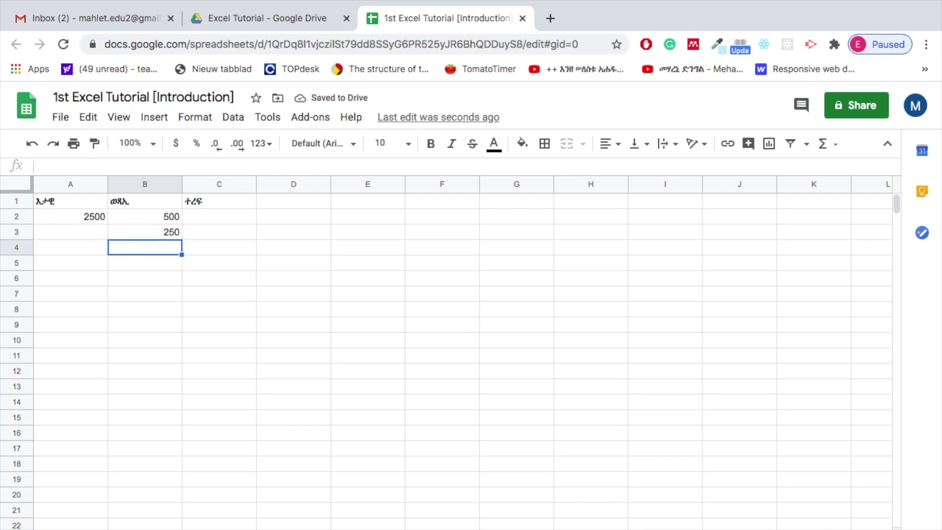
type("500")
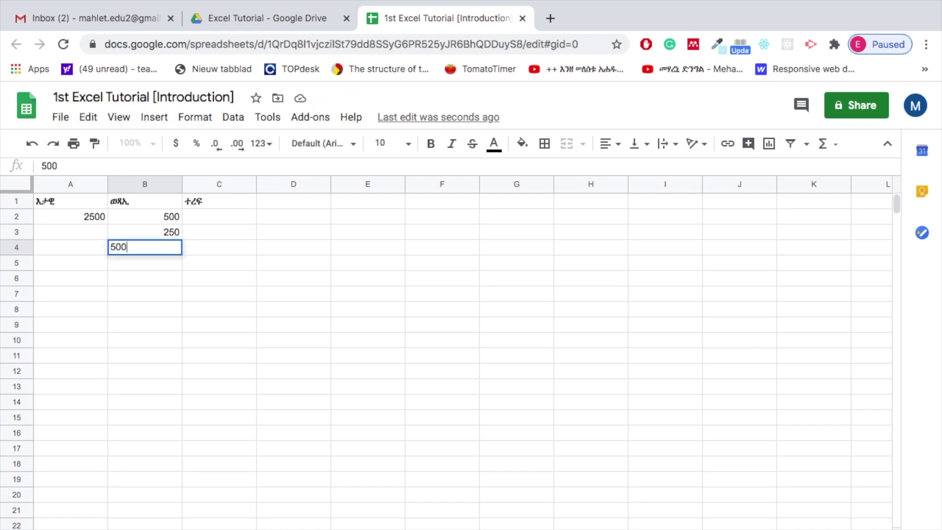
key("Return")
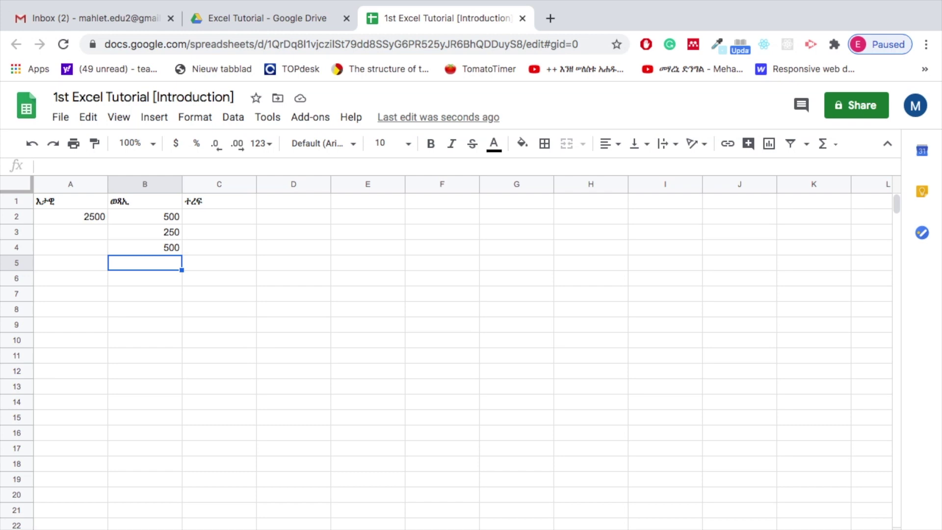
type("200")
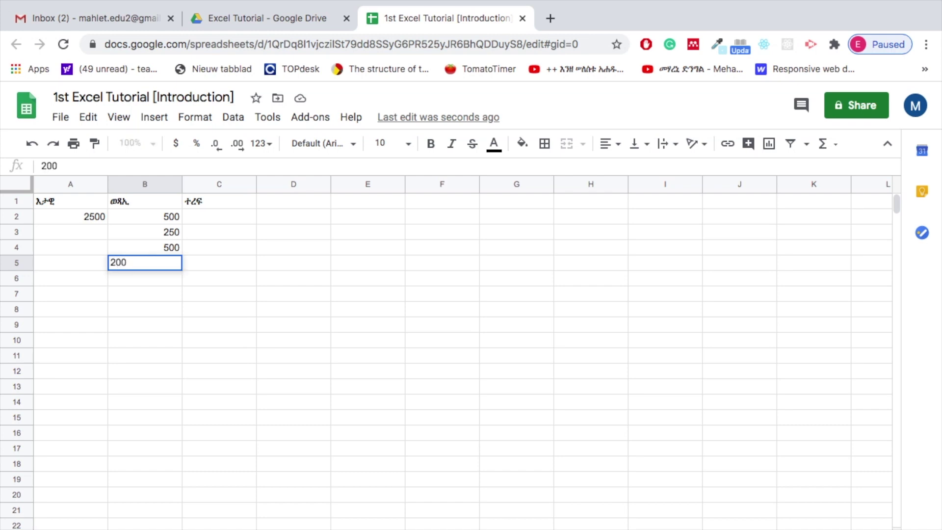
key("Return")
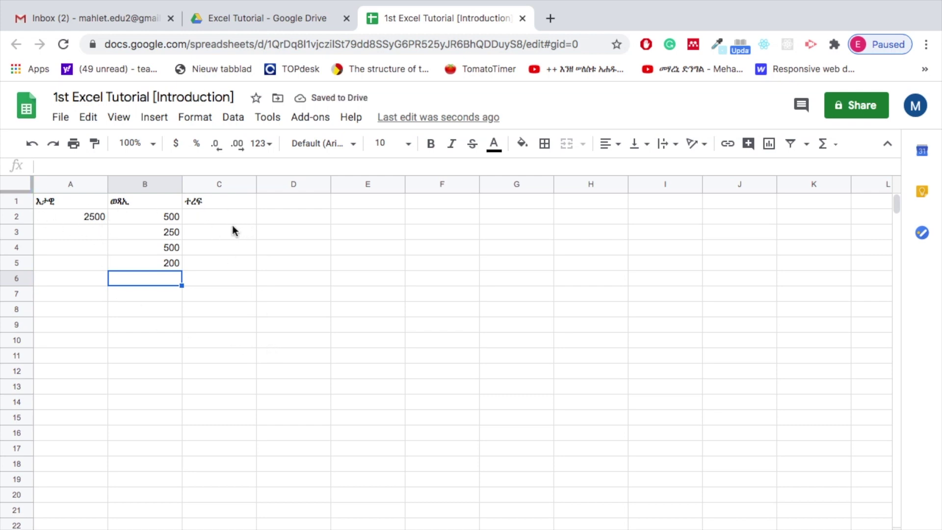
left_click(217, 221)
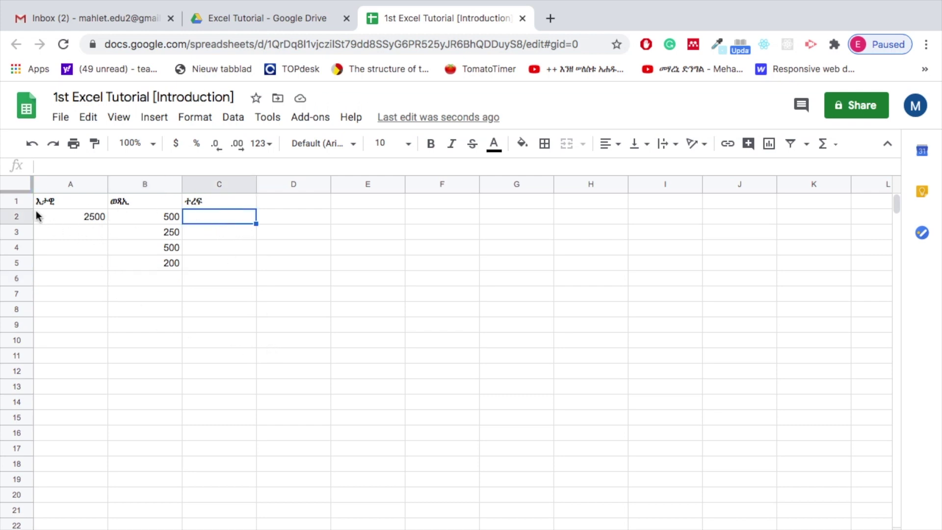
left_click(74, 222)
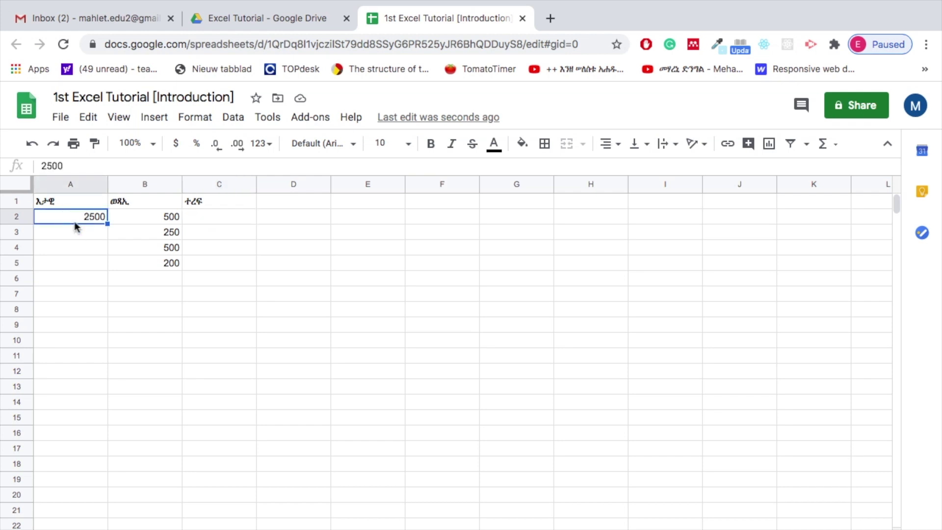
left_click(147, 221)
left_click(156, 233)
left_click(156, 248)
left_click(151, 263)
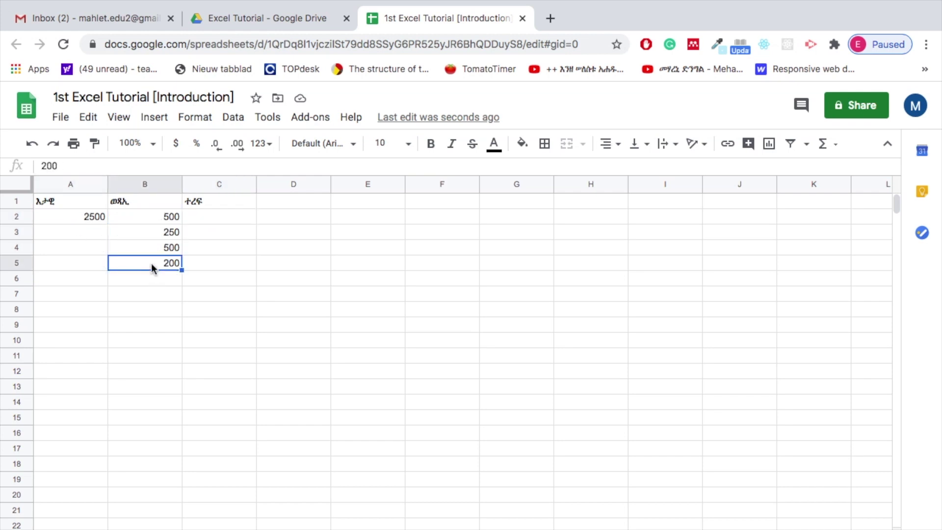
left_click(83, 214)
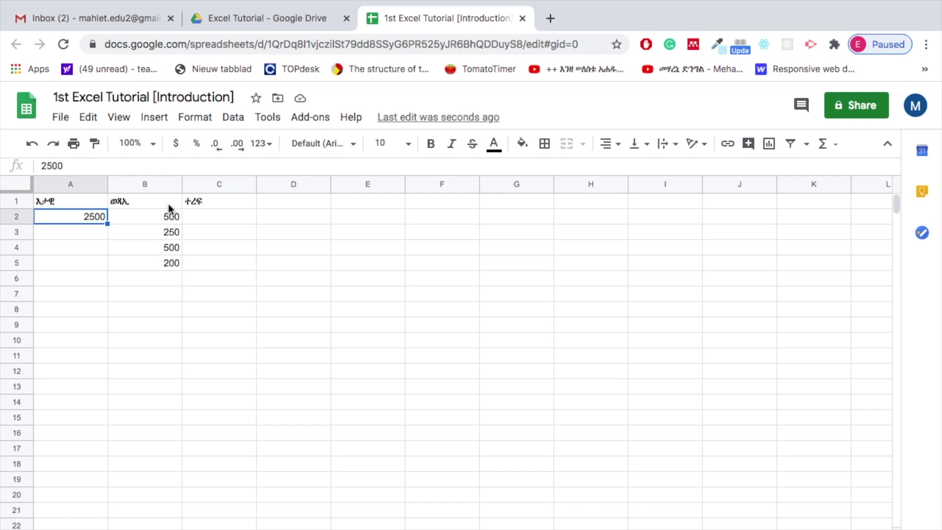
left_click(141, 217)
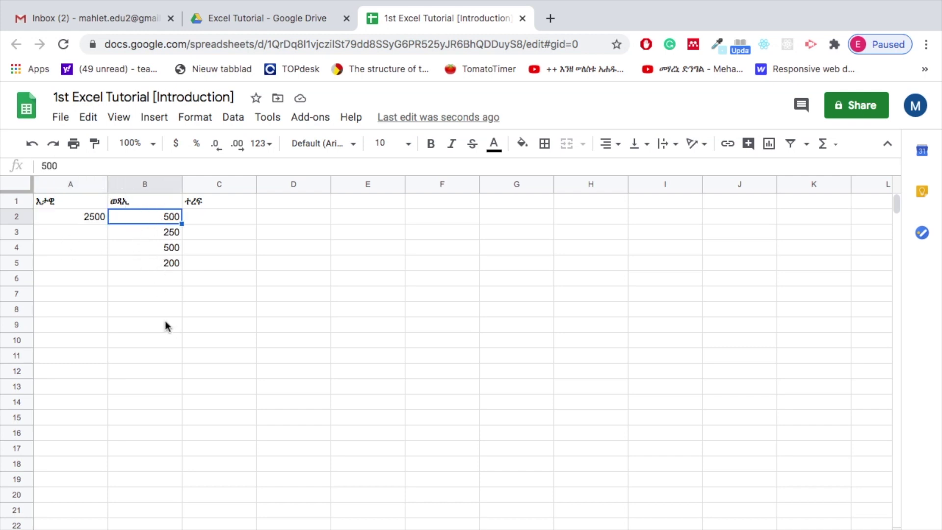
left_click(119, 284)
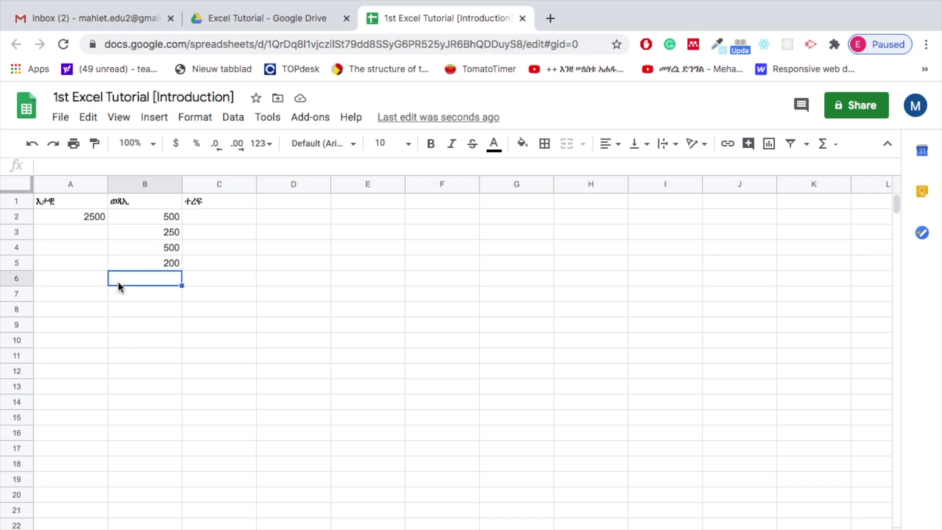
type("=")
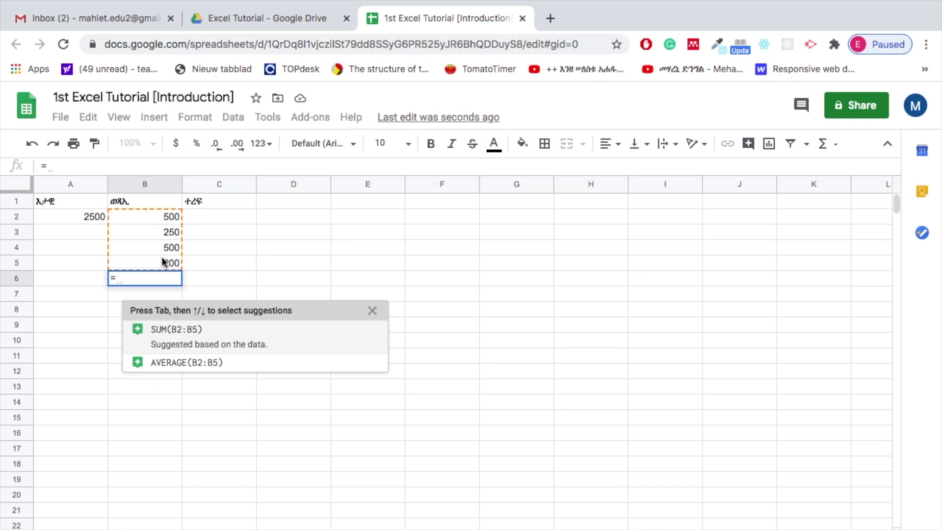
key("BackSpace")
left_click(229, 290)
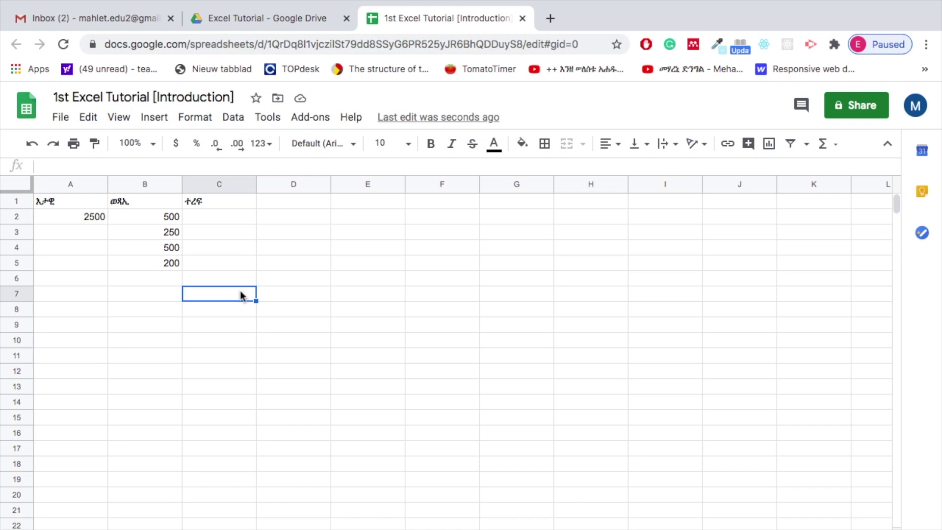
type("=")
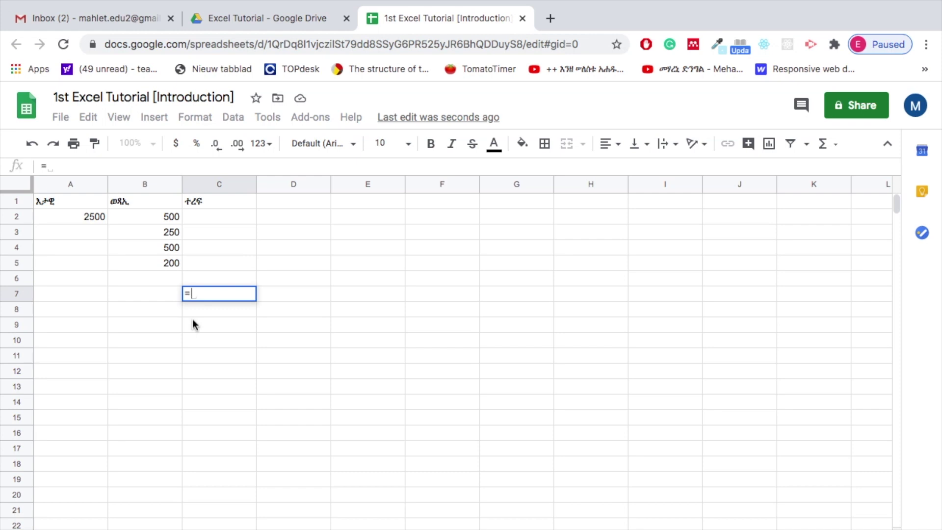
key("BackSpace")
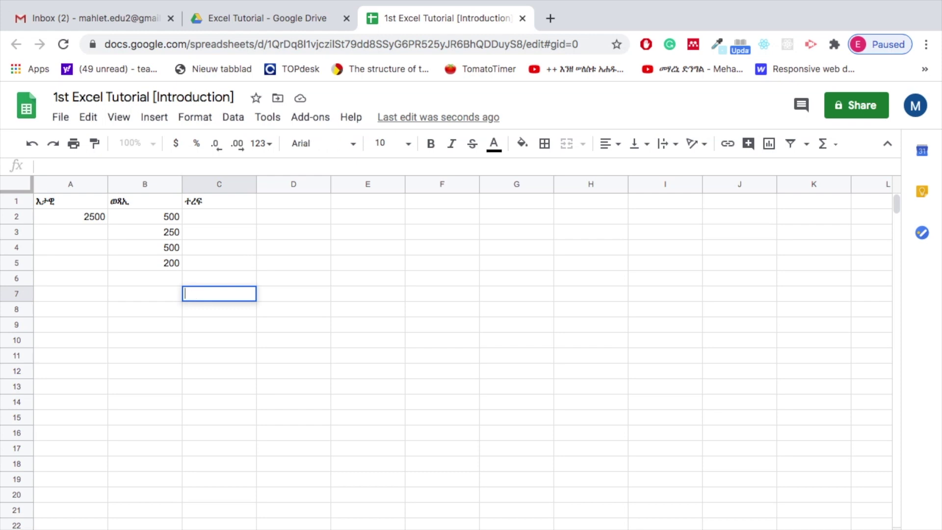
Enter the formula =B2+B3+B4+B5 in cell B6 to add up the expenses cell by cell.
left_click(146, 277)
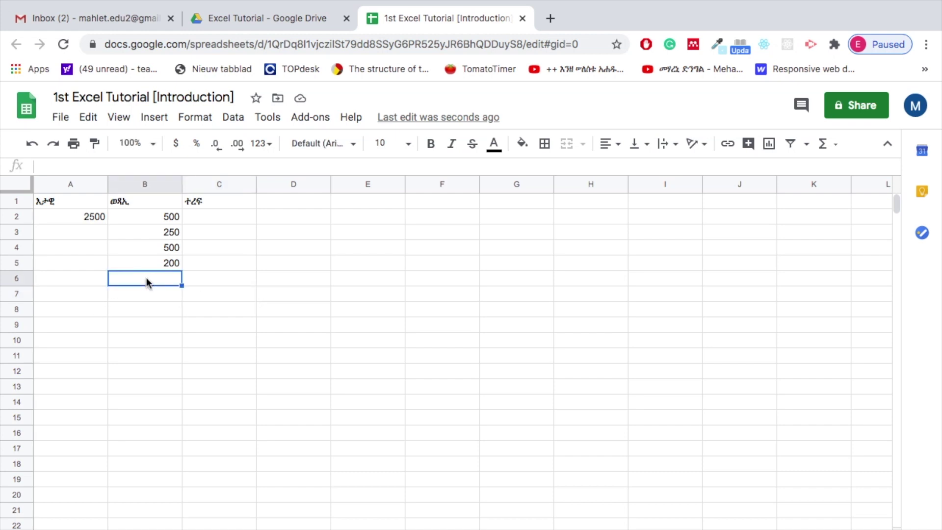
type("=")
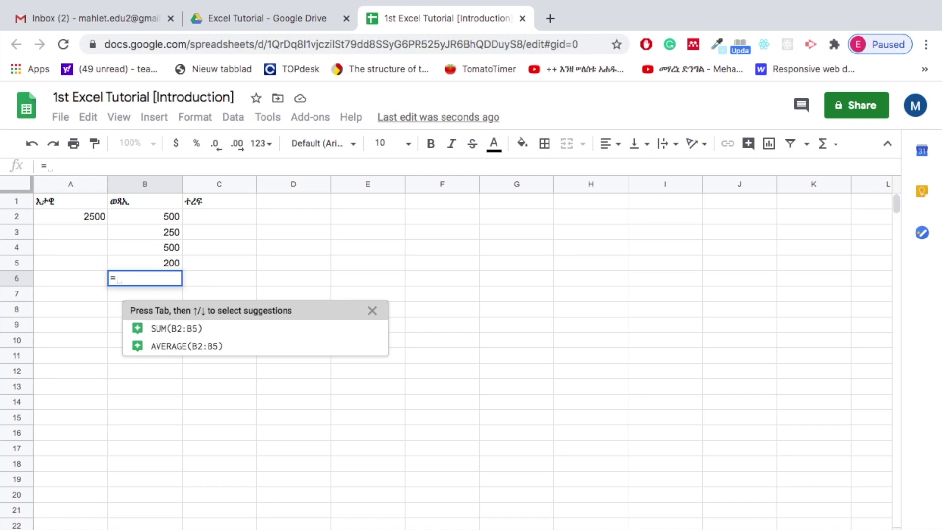
left_click(149, 215)
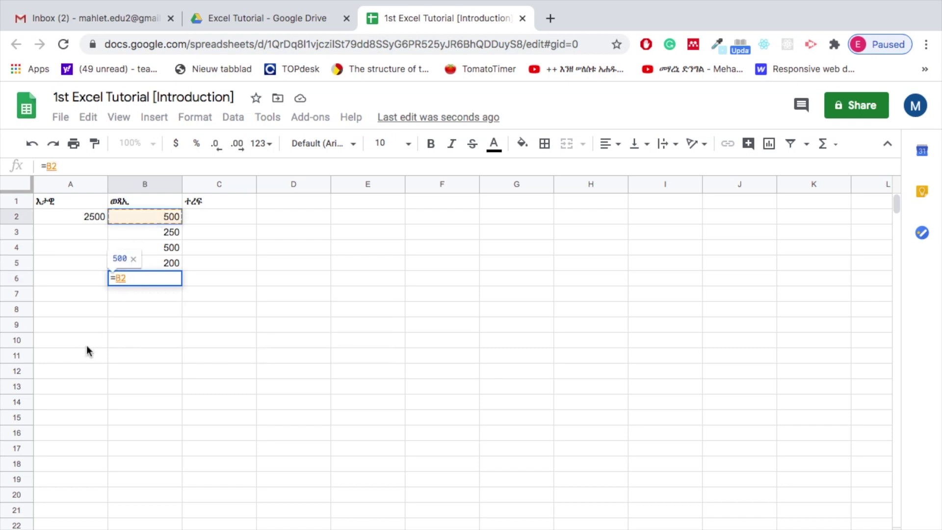
type("+")
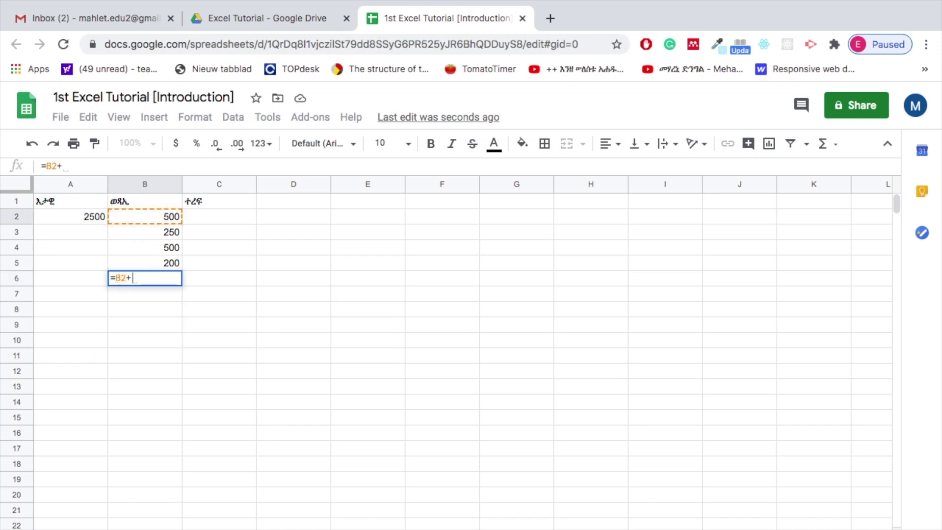
left_click(147, 235)
type("+")
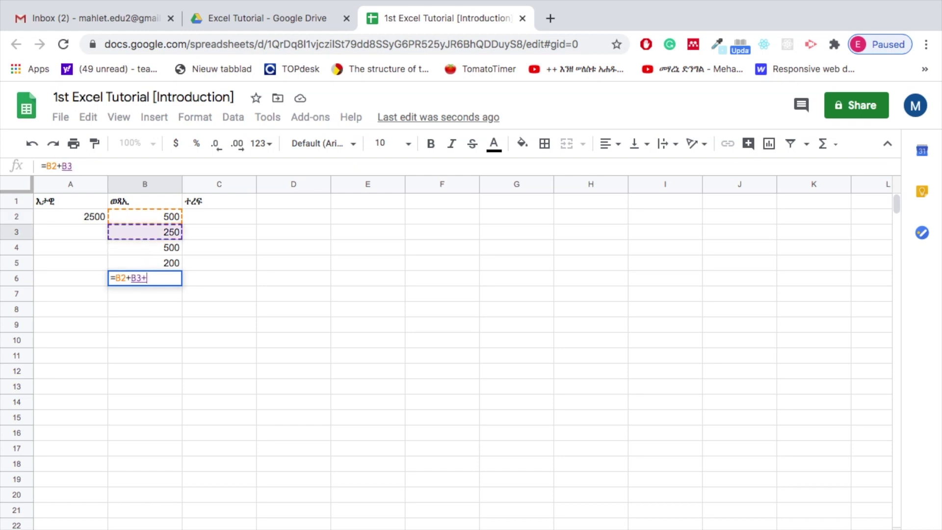
left_click(163, 249)
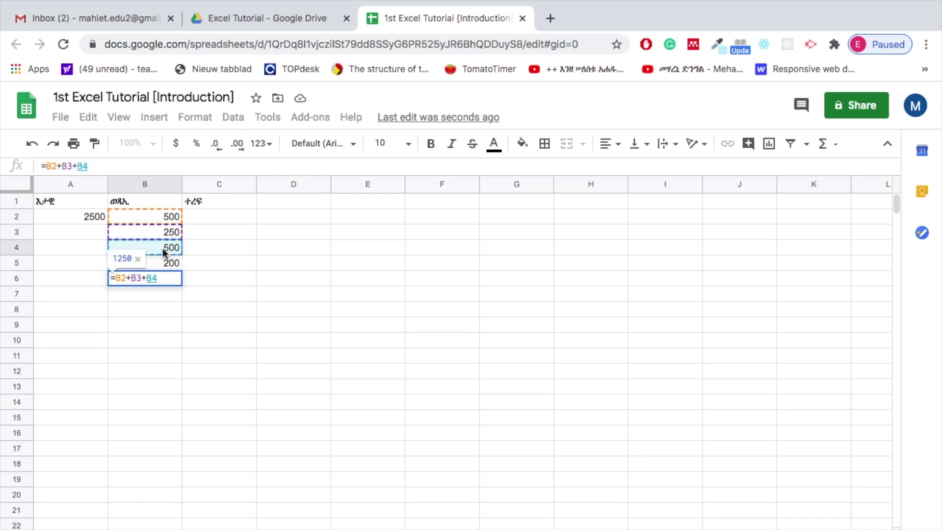
type("+")
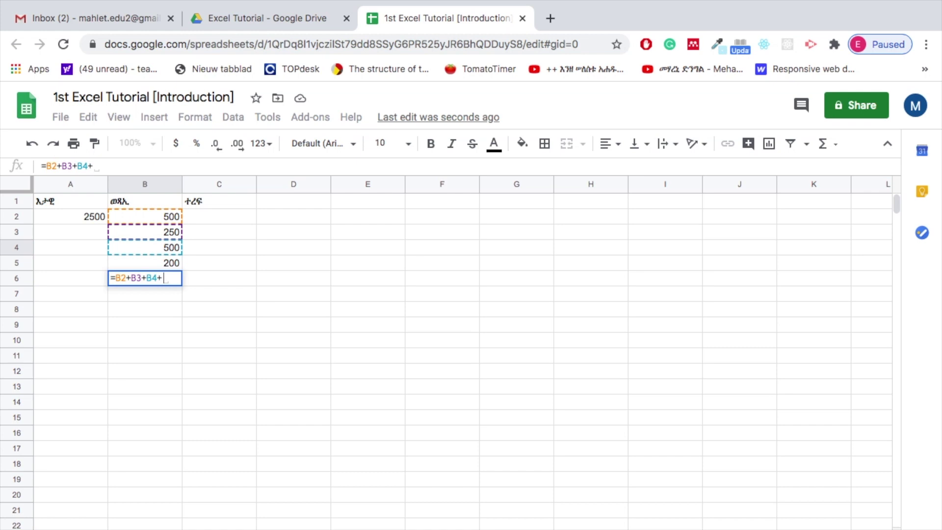
left_click(145, 266)
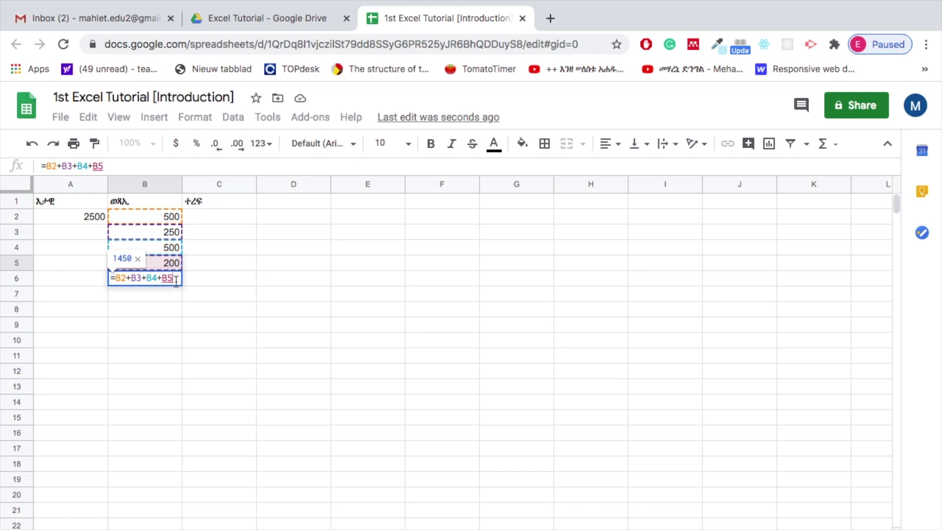
key("Return")
Compare the formula in cell B6 with the plain value in B5 and review the summed range B2 to B5.
left_click(154, 278)
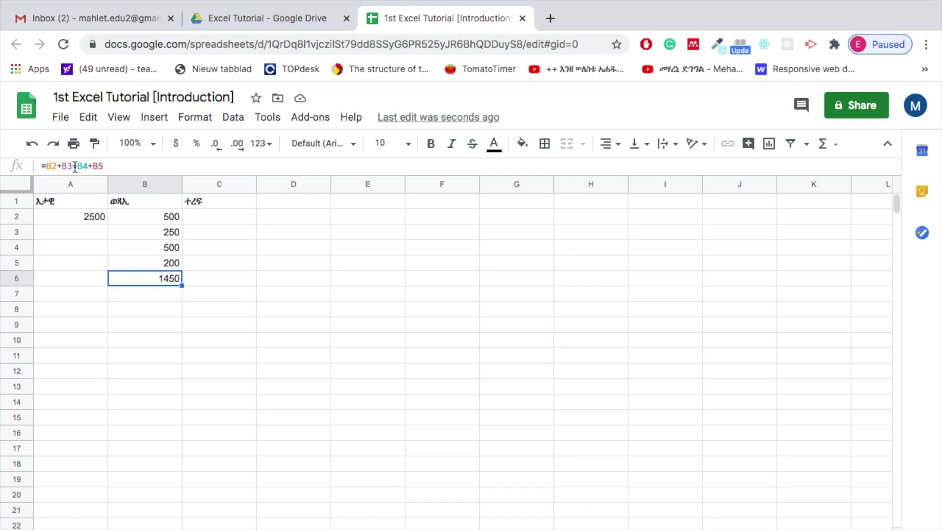
left_click(147, 261)
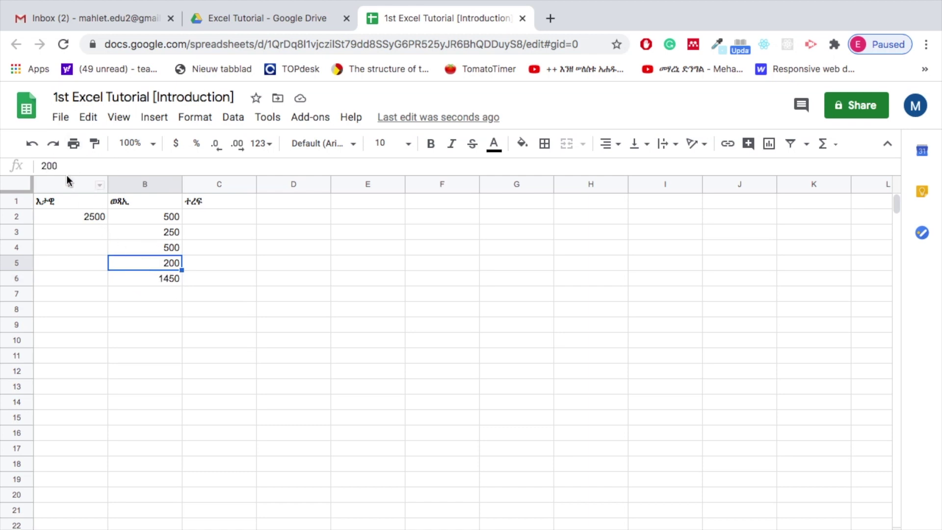
left_click(154, 281)
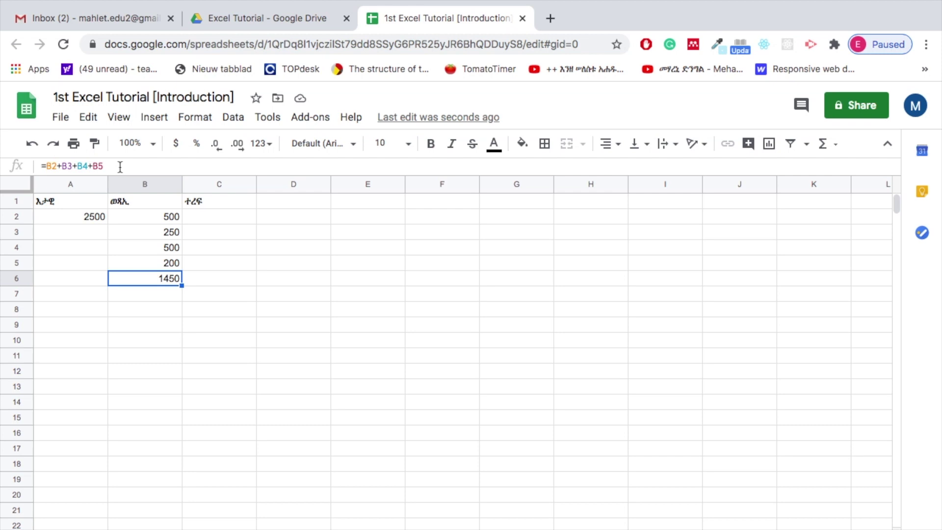
left_click(208, 277)
left_click(161, 280)
left_click_drag(152, 216, 156, 261)
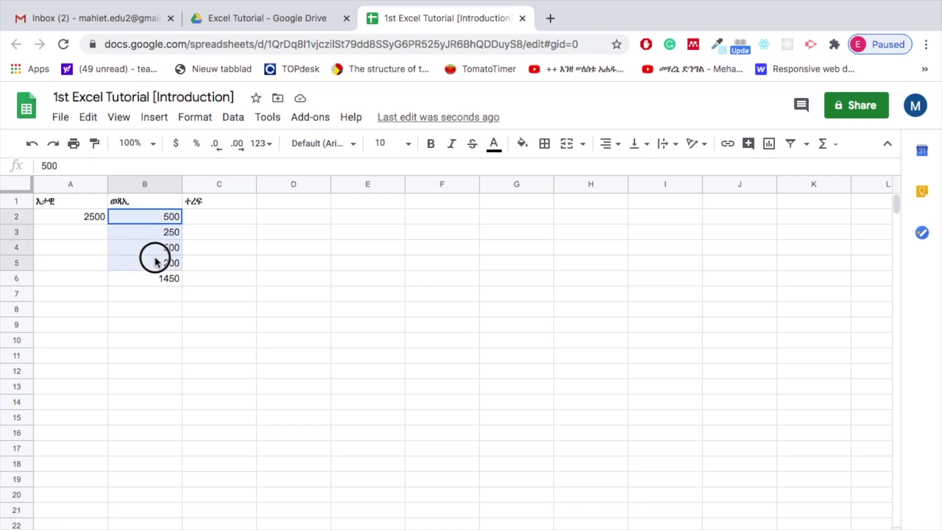
Delete the cell-by-cell addition formula from cell B6.
left_click(155, 278)
double_click(155, 278)
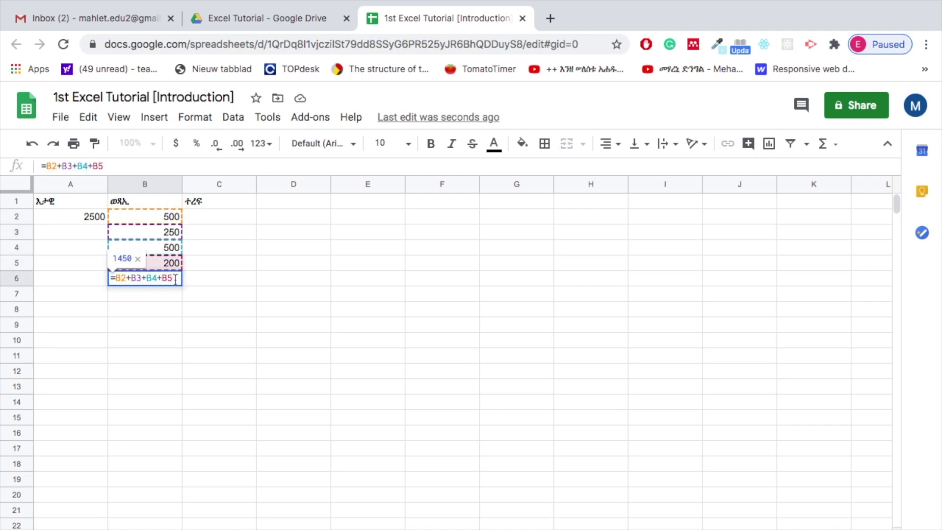
left_click_drag(176, 279, 92, 280)
key("BackSpace")
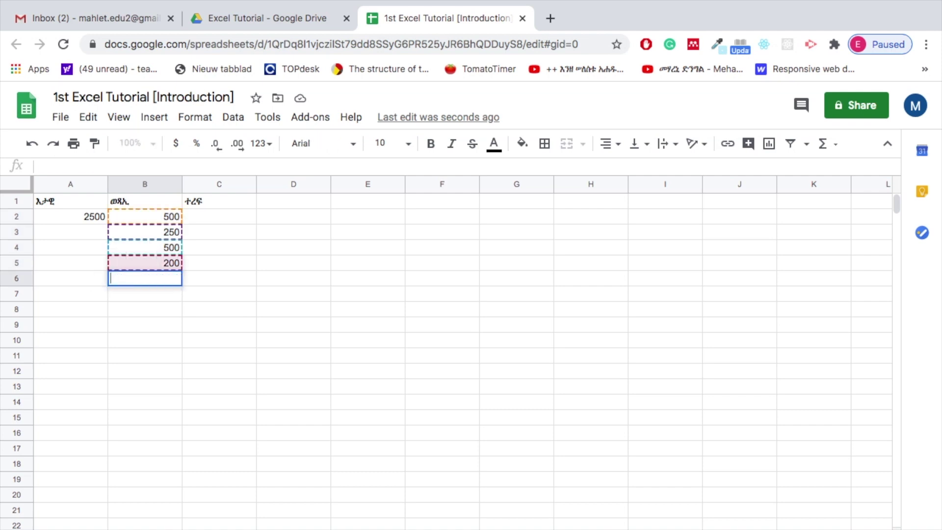
left_click(145, 310)
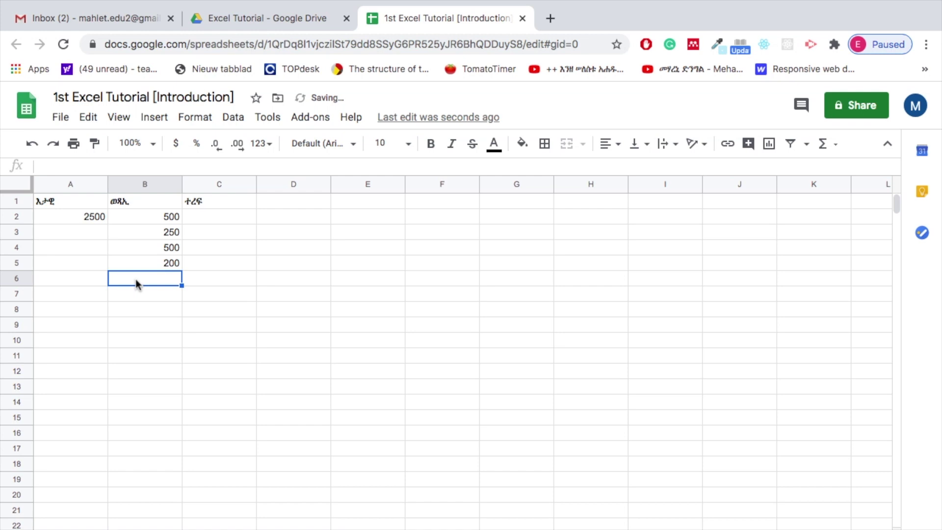
Start a formula in cell B6 with an equals sign and switch the keyboard input source to British.
type("=")
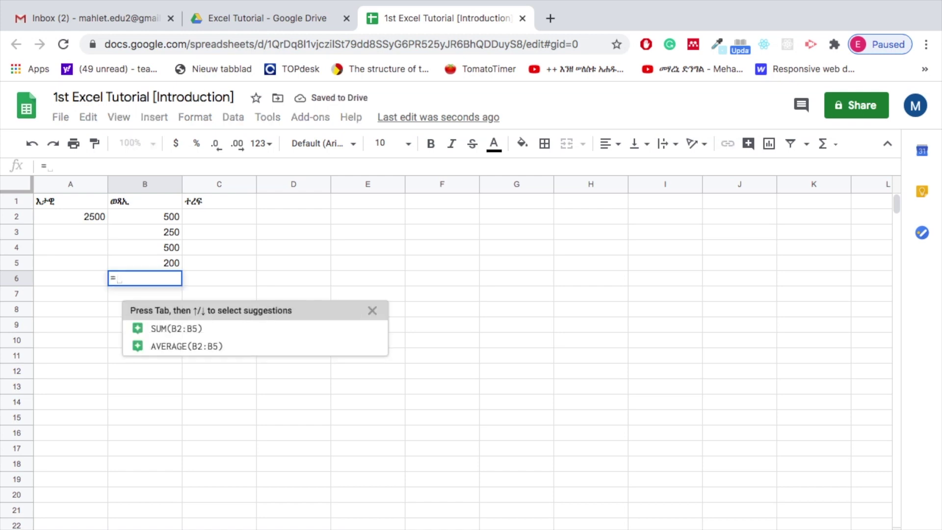
type("ሽ")
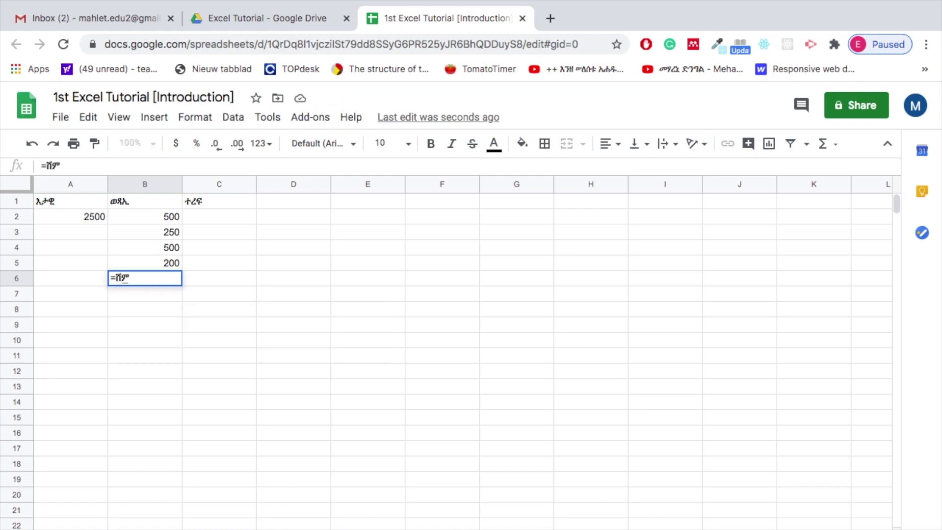
key("BackSpace")
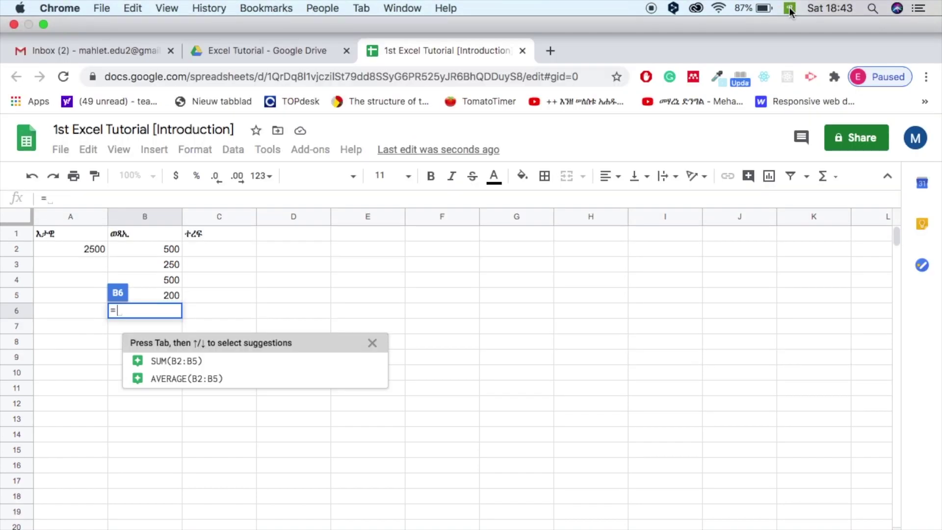
left_click(791, 5)
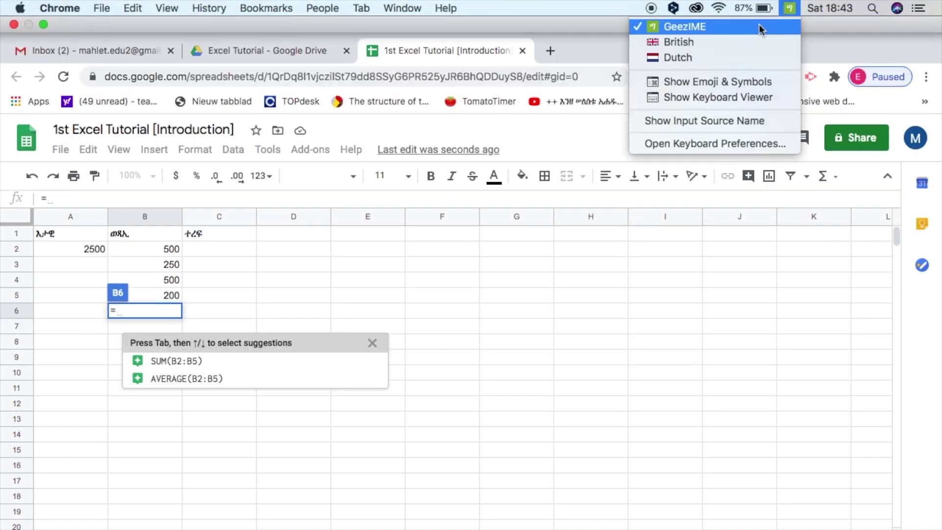
left_click(730, 43)
Complete the formula in cell B6 as =SUM(B2:B5) to total the expense column.
type("SUM")
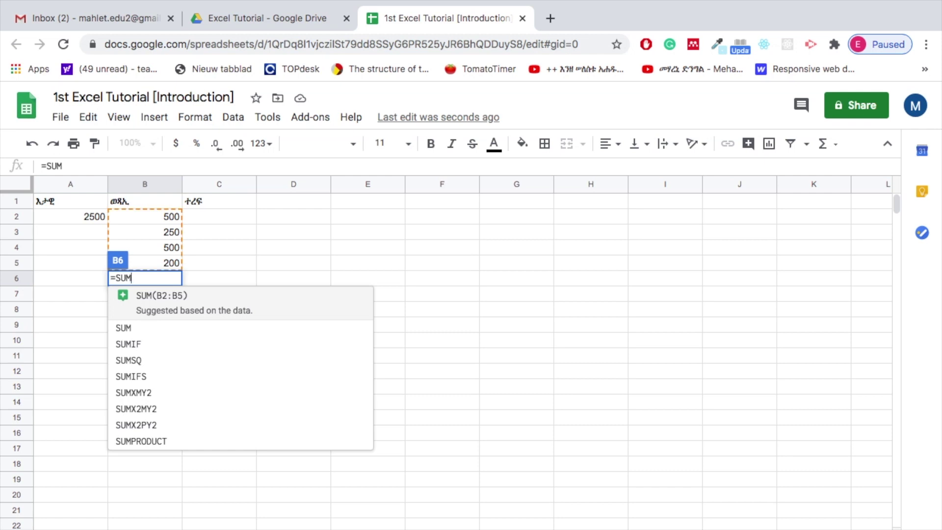
type("(")
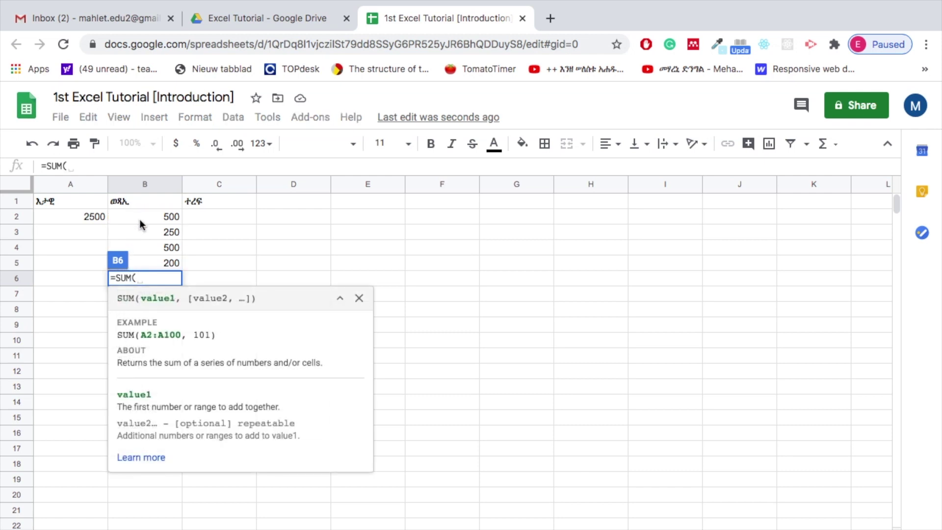
left_click(143, 216)
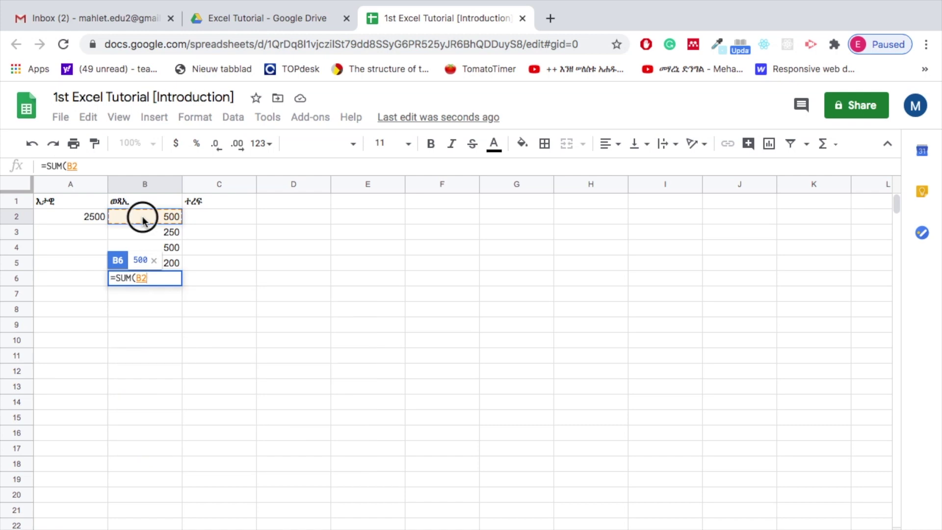
left_click_drag(144, 220, 147, 258)
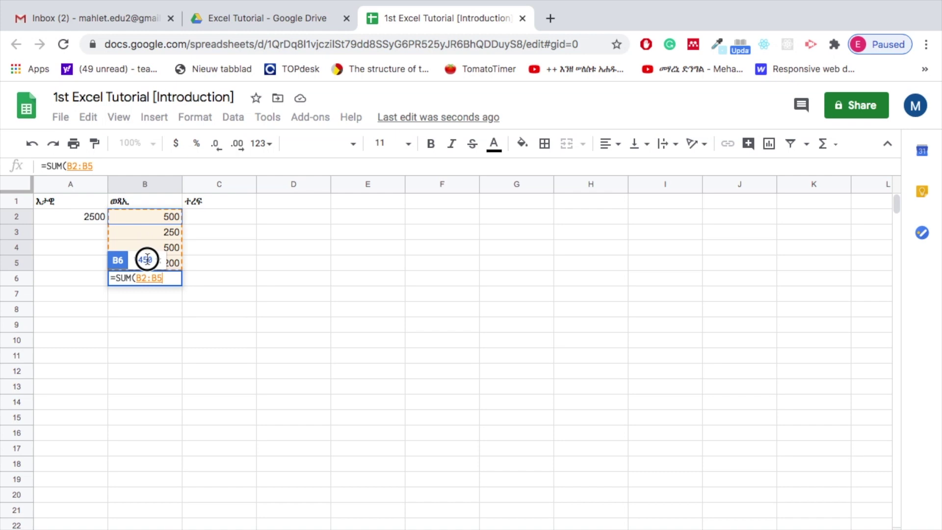
left_click_drag(147, 258, 148, 258)
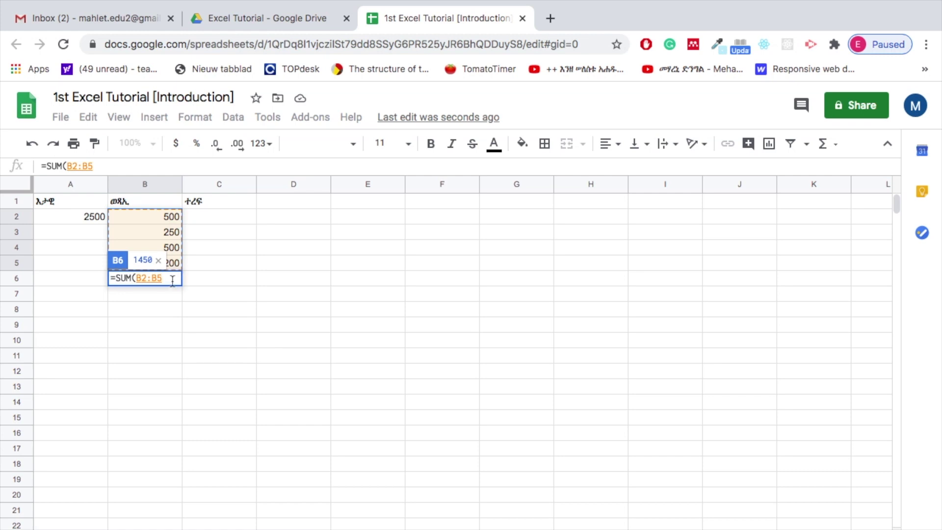
type(")")
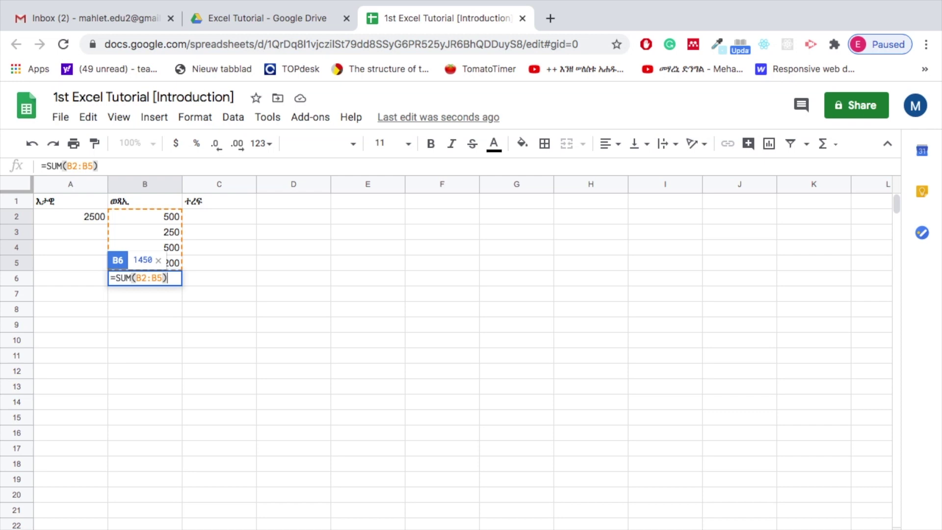
key("Return")
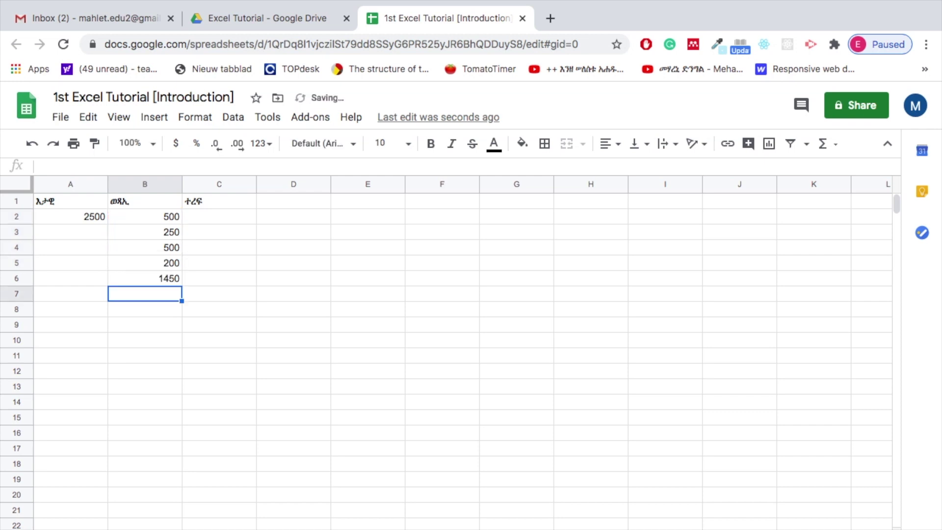
Fill the expense total cell B6 with yellow.
left_click(155, 281)
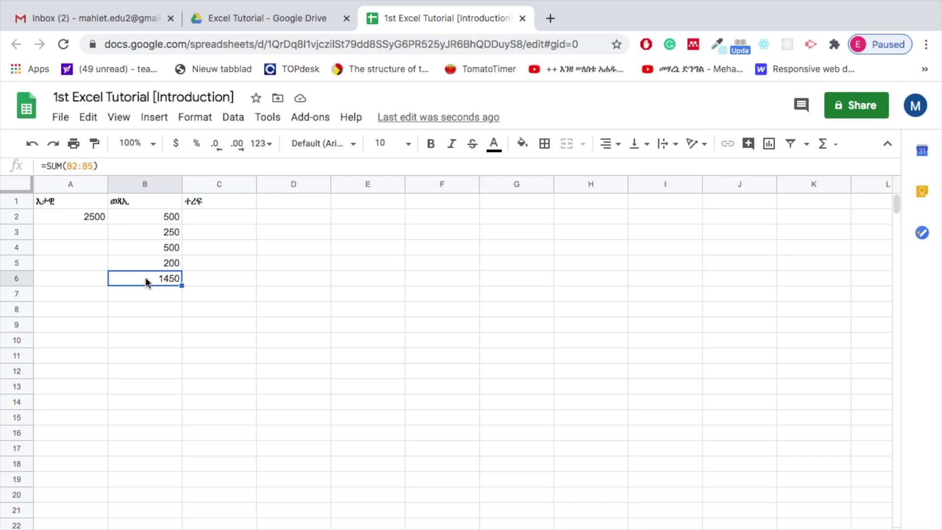
left_click(522, 143)
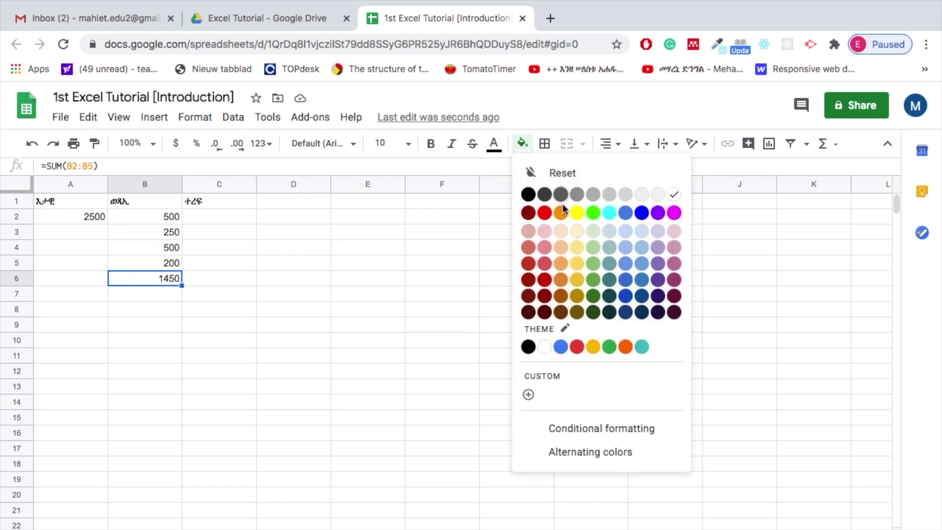
left_click(576, 212)
left_click(225, 310)
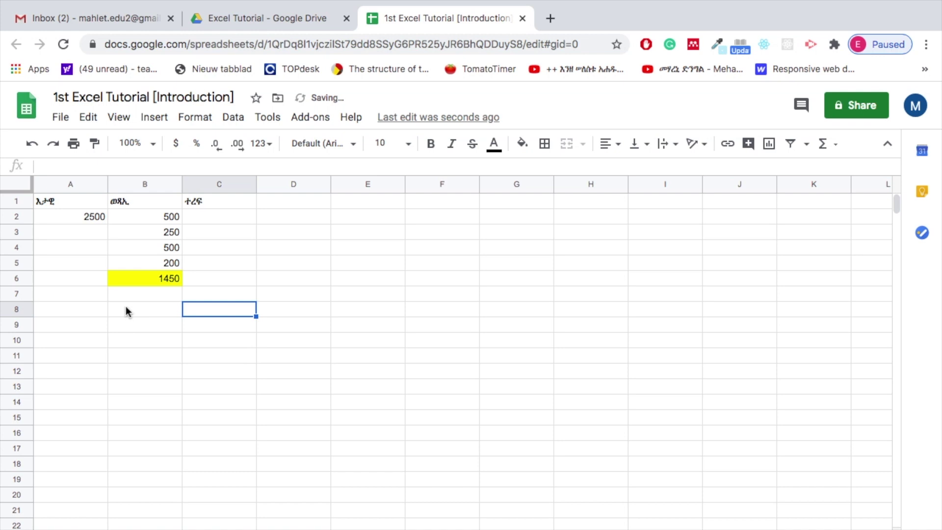
Enter the formula =A2-B6 in cell C2 to subtract the expense total from the income.
left_click(205, 218)
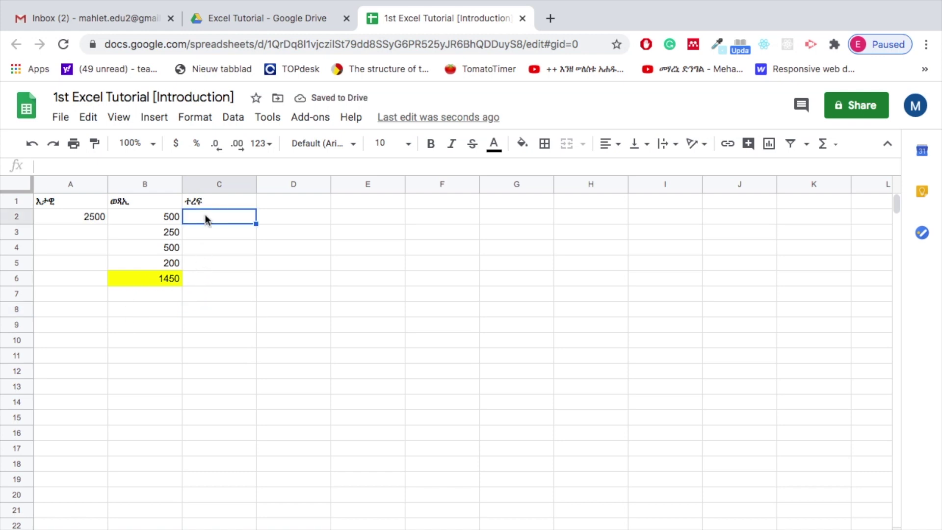
type("=")
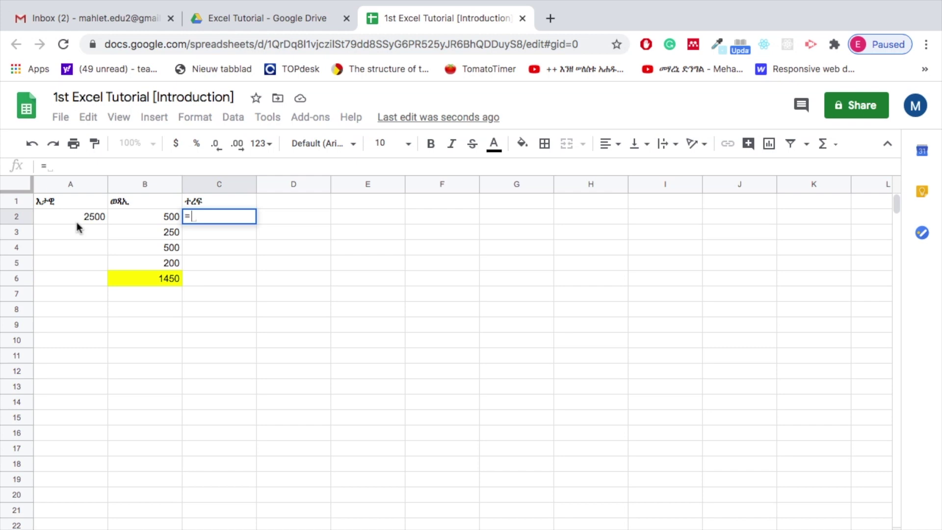
left_click(89, 218)
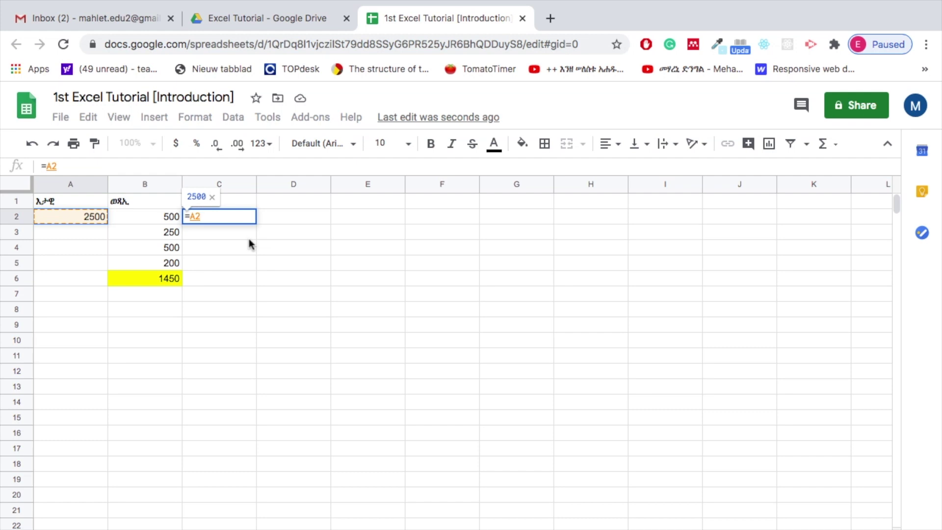
type("-")
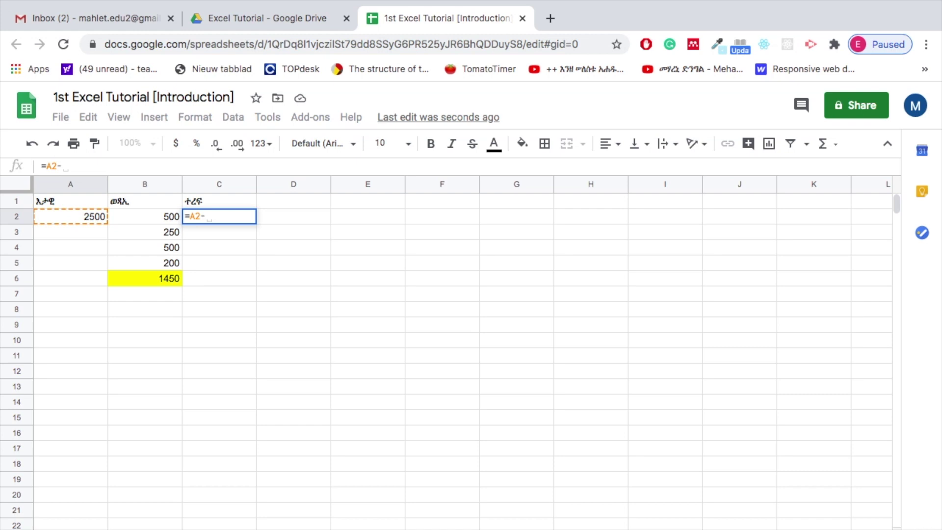
left_click(146, 278)
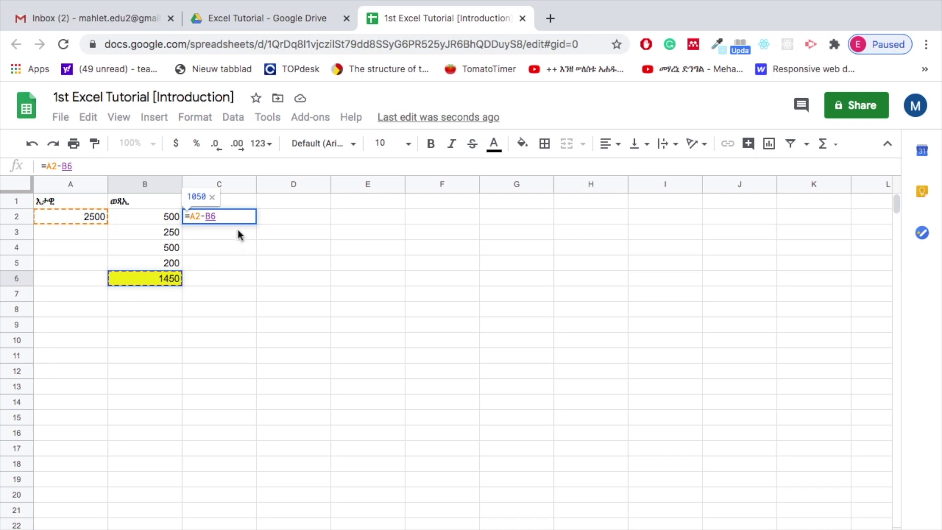
key("Return")
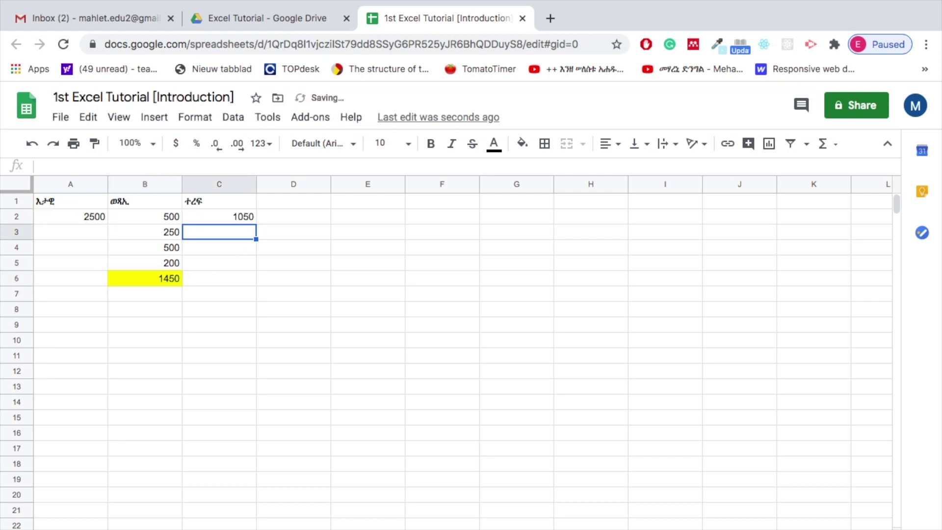
Fill the balance cell C2 with yellow.
left_click(215, 218)
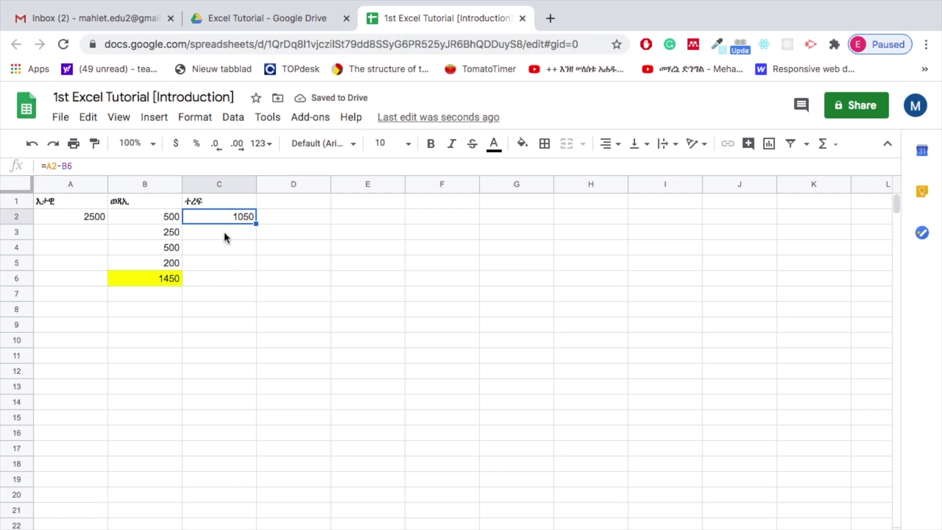
left_click(522, 144)
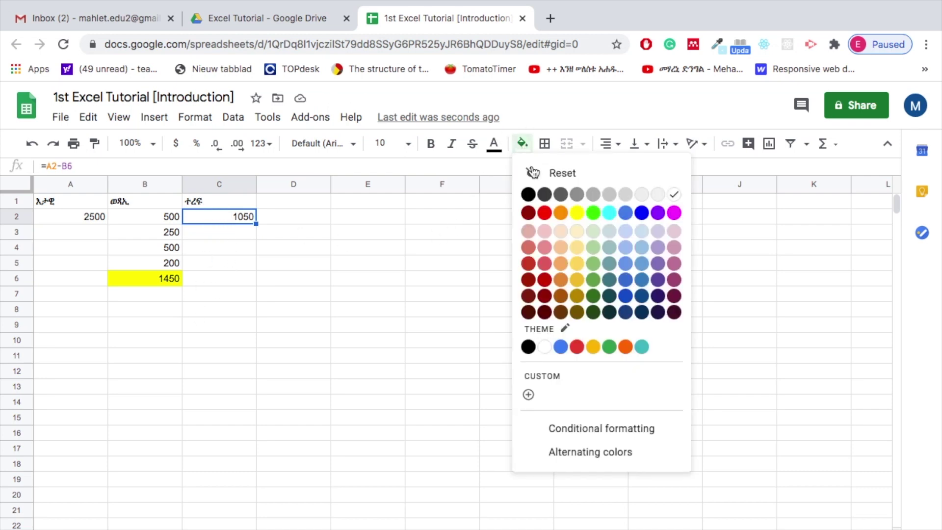
left_click(578, 214)
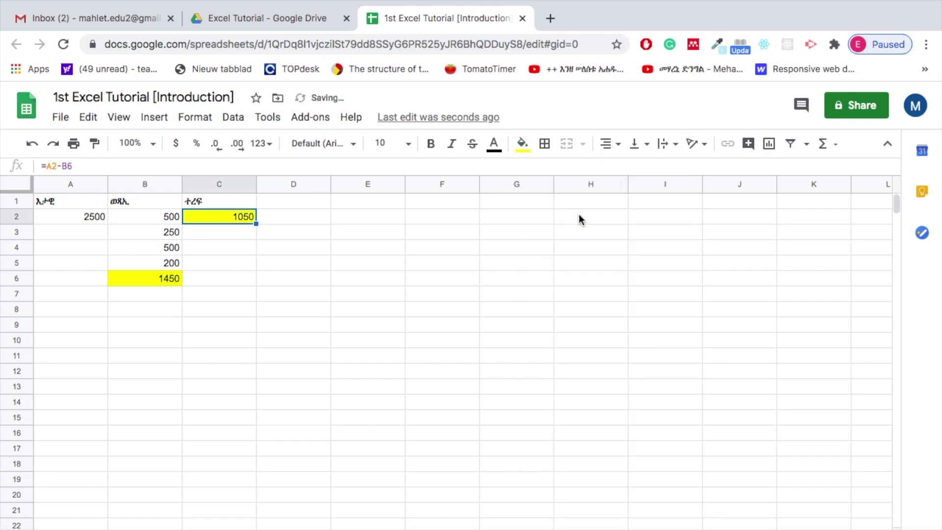
left_click(293, 244)
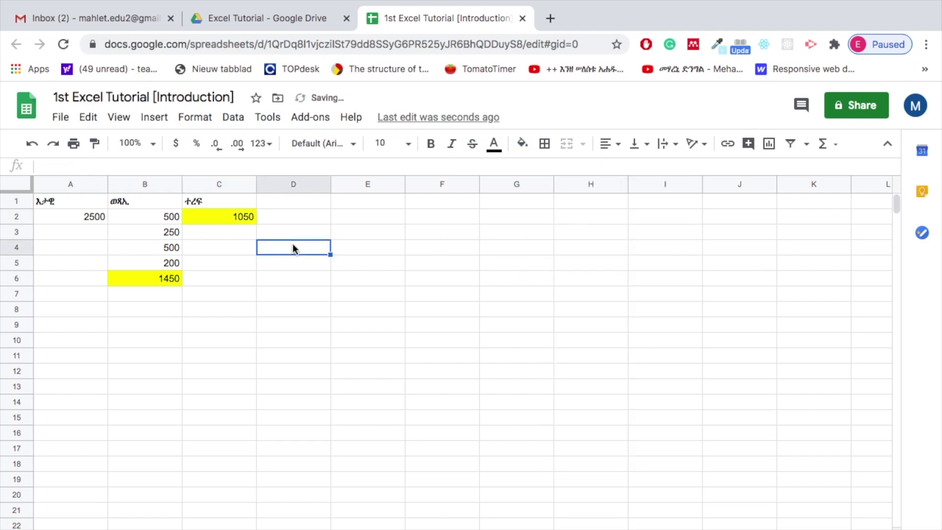
Fill the header cells A1:C1 with orange.
left_click(42, 205)
left_click_drag(41, 204, 224, 201)
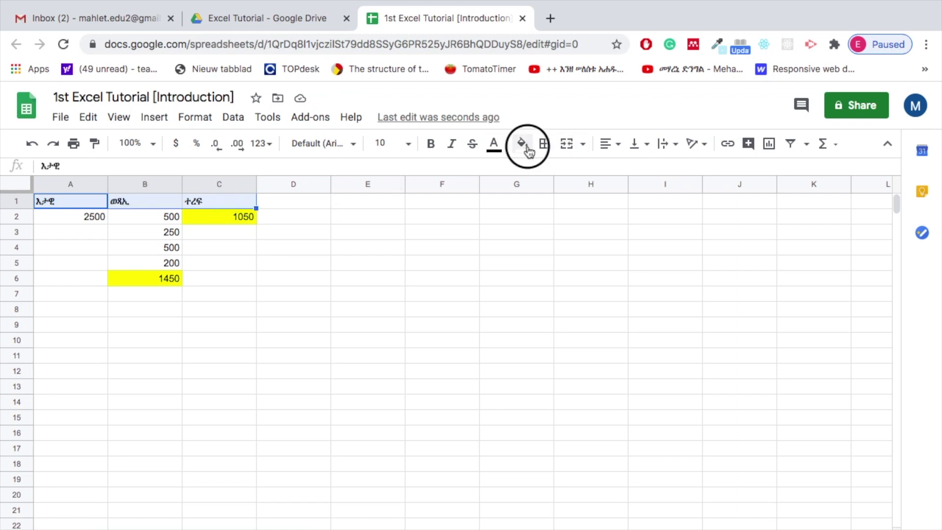
left_click(522, 144)
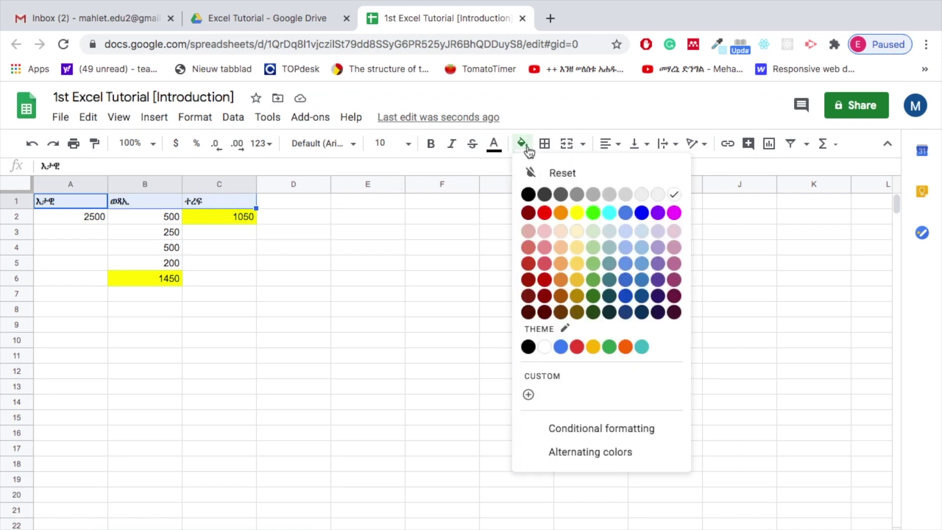
left_click(560, 212)
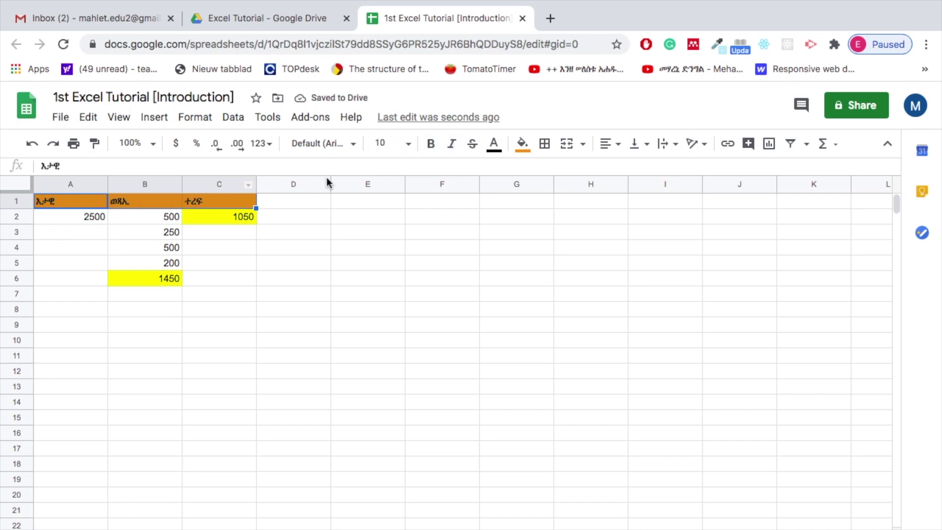
Make the header cells A1:C1 bold and set their font size to 14.
left_click(432, 148)
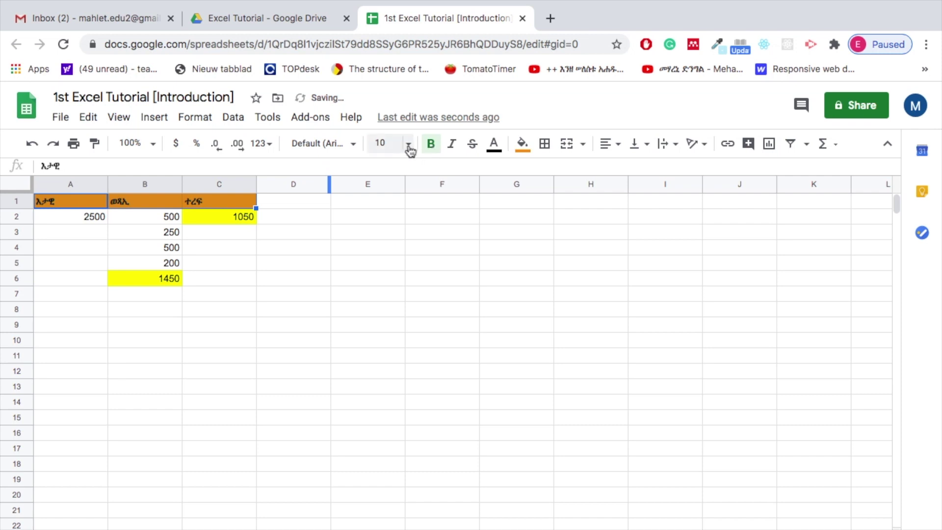
left_click(408, 144)
left_click(390, 311)
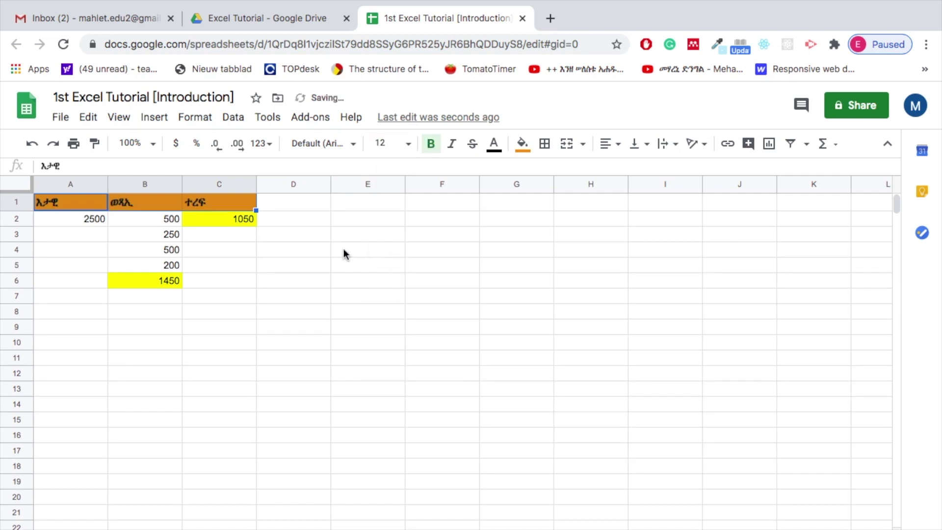
left_click(408, 144)
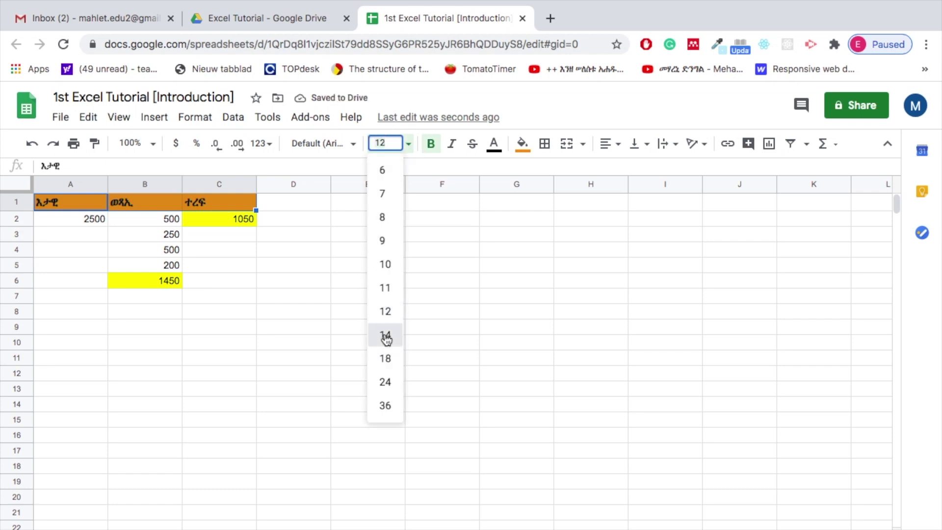
left_click(380, 334)
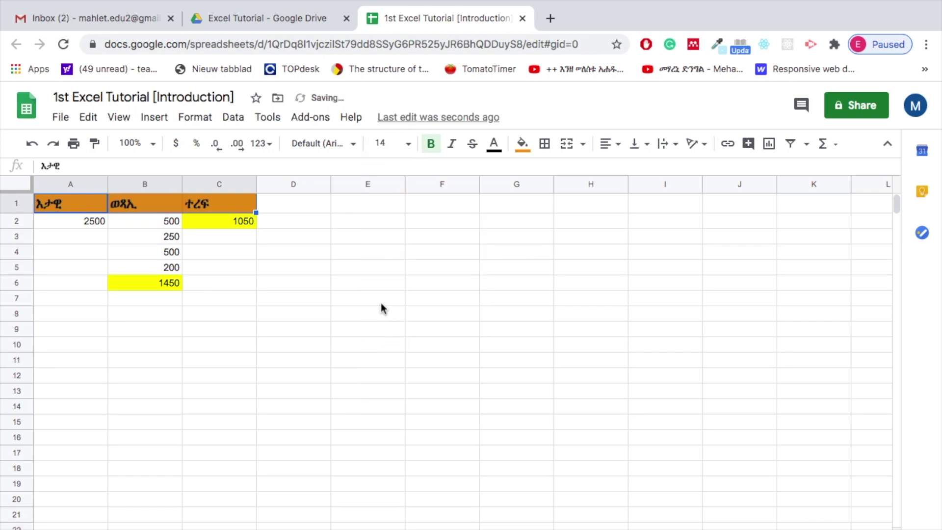
left_click(128, 321)
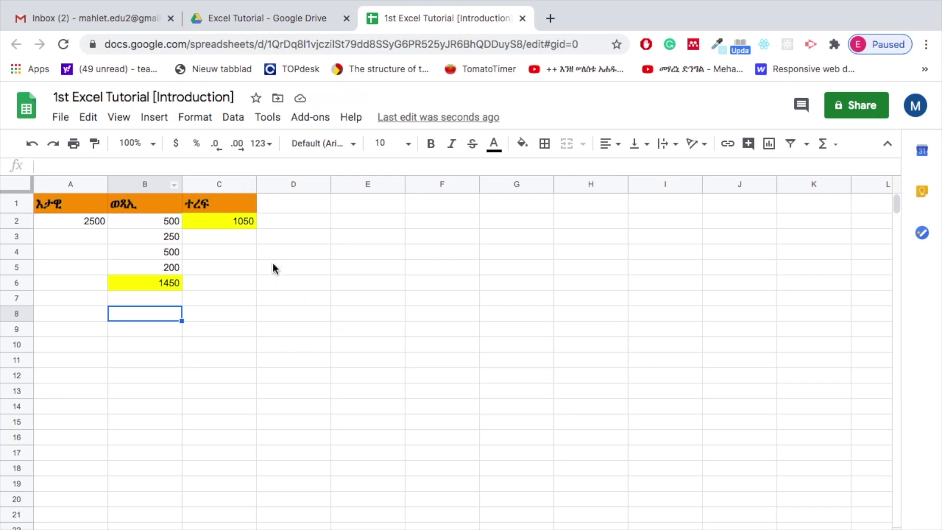
left_click_drag(43, 201, 210, 216)
left_click(315, 299)
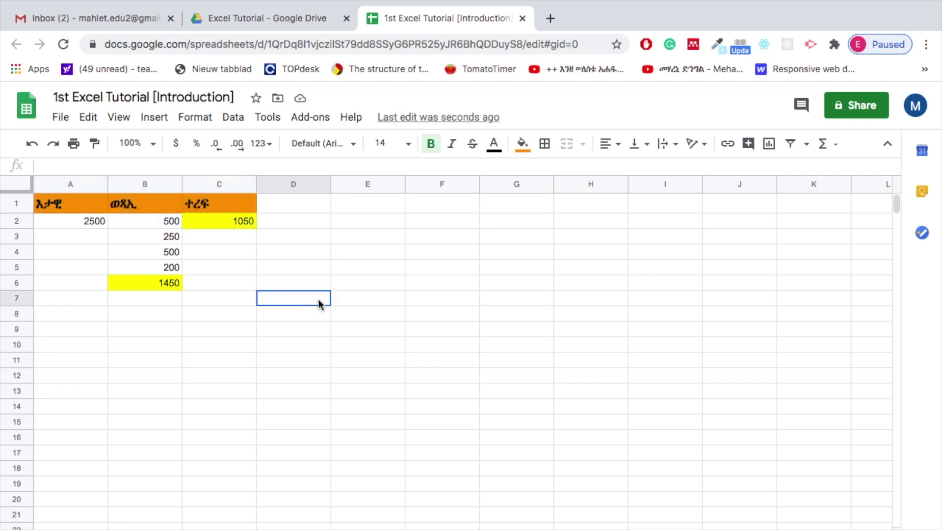
Apply all borders to the table range A1:C6.
left_click(51, 206)
mouse_move(50, 207)
left_mouse_down()
mouse_move(225, 219)
mouse_move(252, 204)
mouse_move(252, 285)
left_mouse_up()
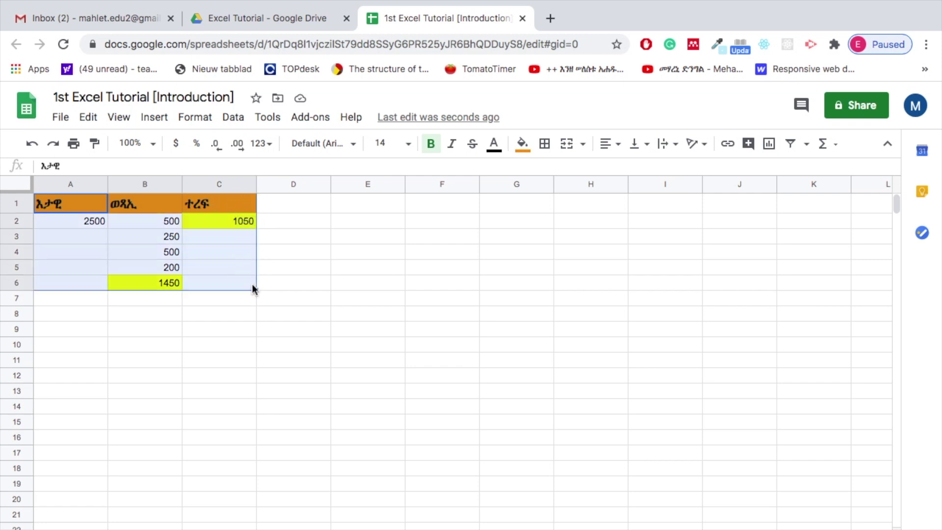
left_click(545, 143)
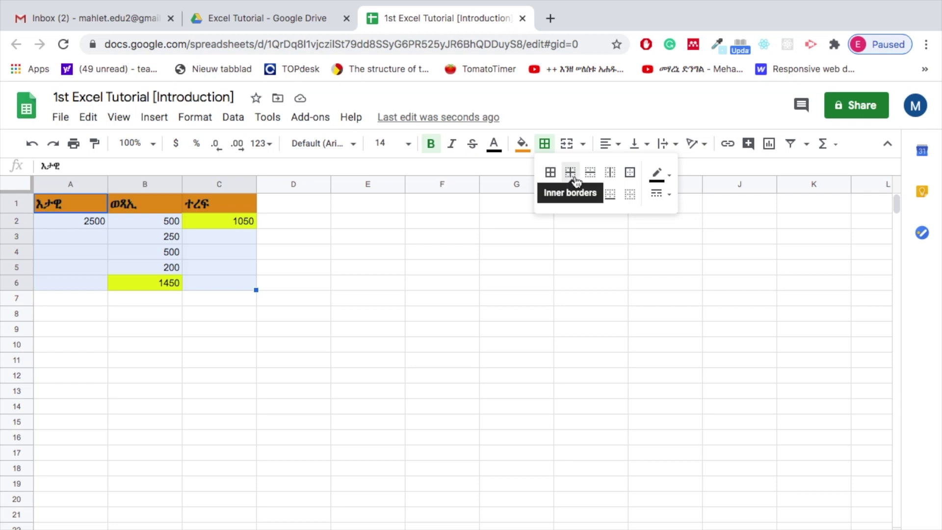
left_click(550, 178)
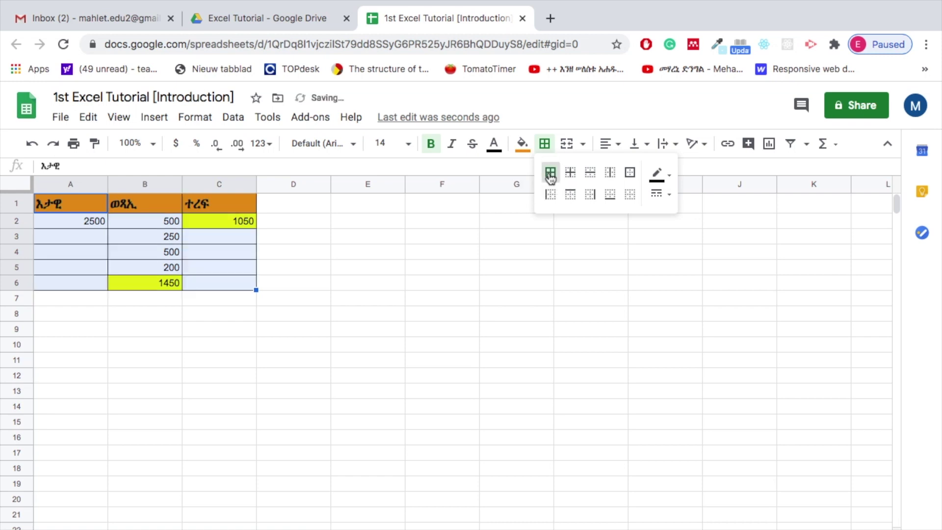
left_click(281, 351)
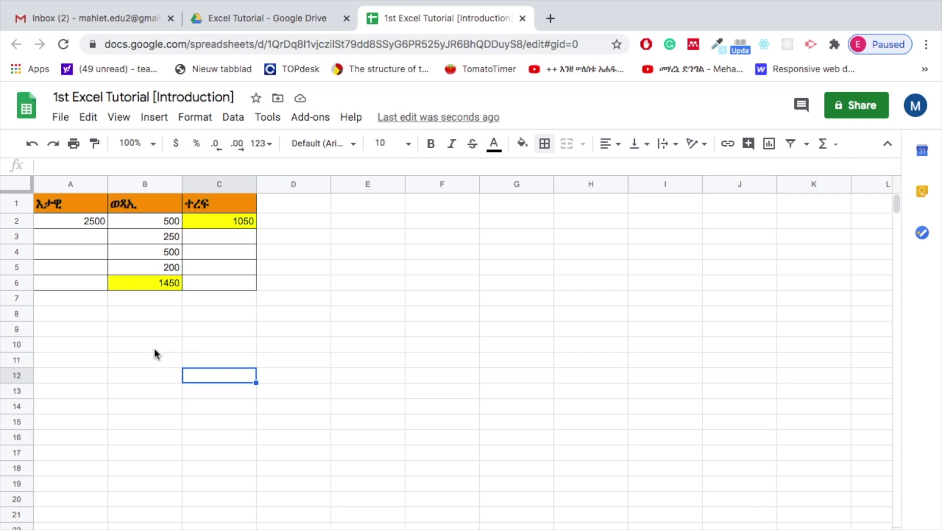
Review the income value in A2 and the formulas in the expense total cell B6 and balance cell C2.
left_click(75, 285)
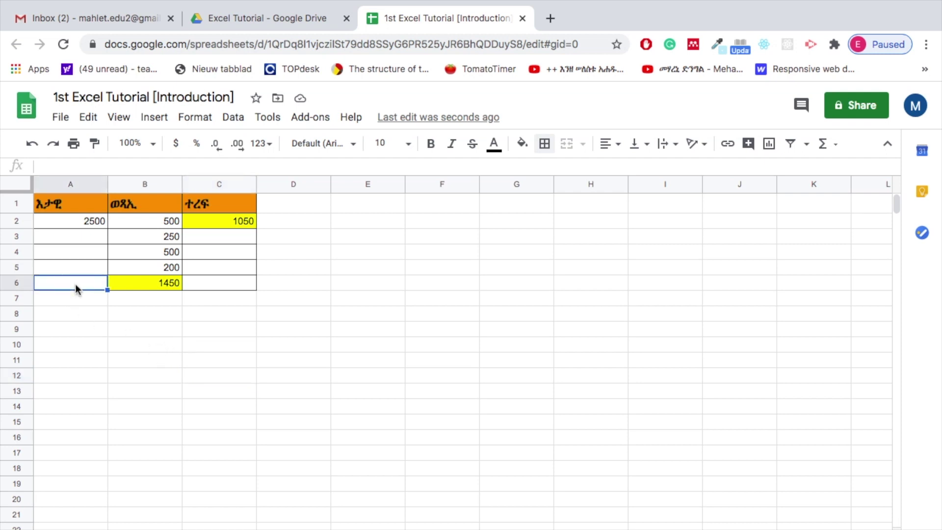
left_click(71, 225)
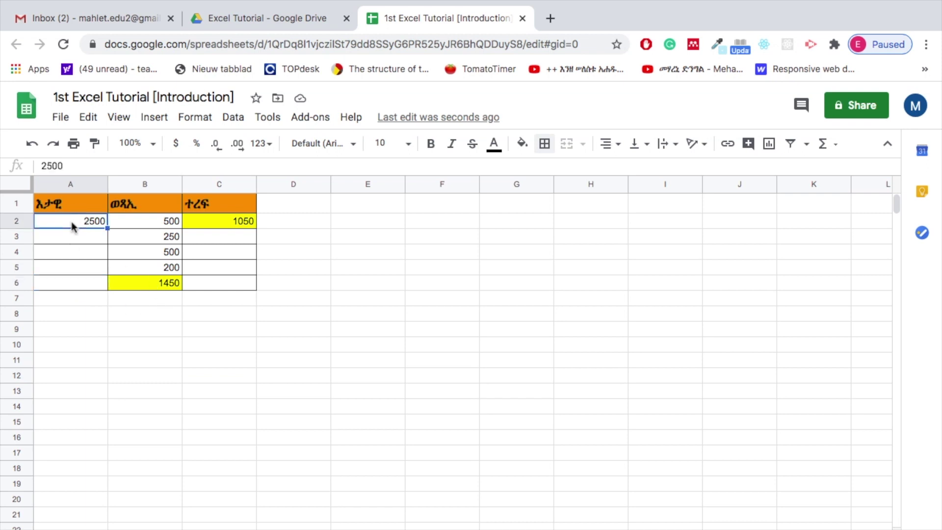
left_click(146, 281)
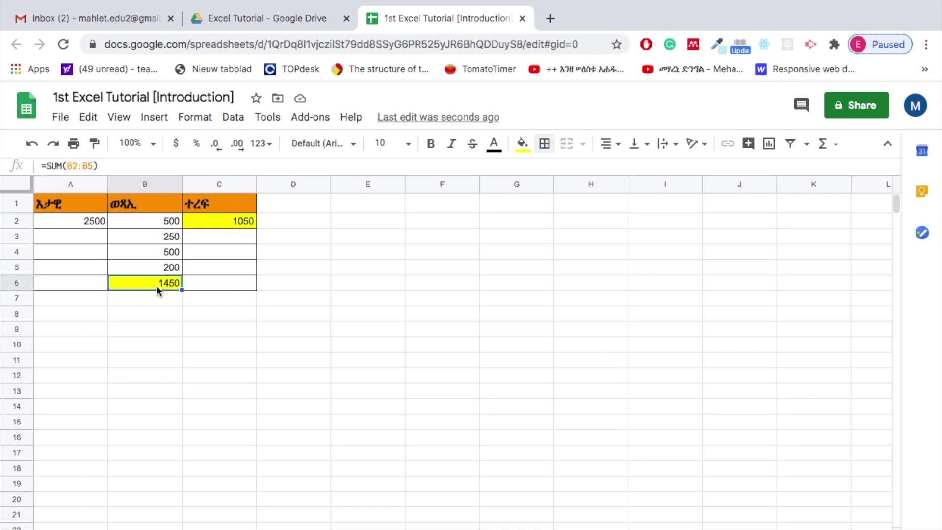
left_click(216, 221)
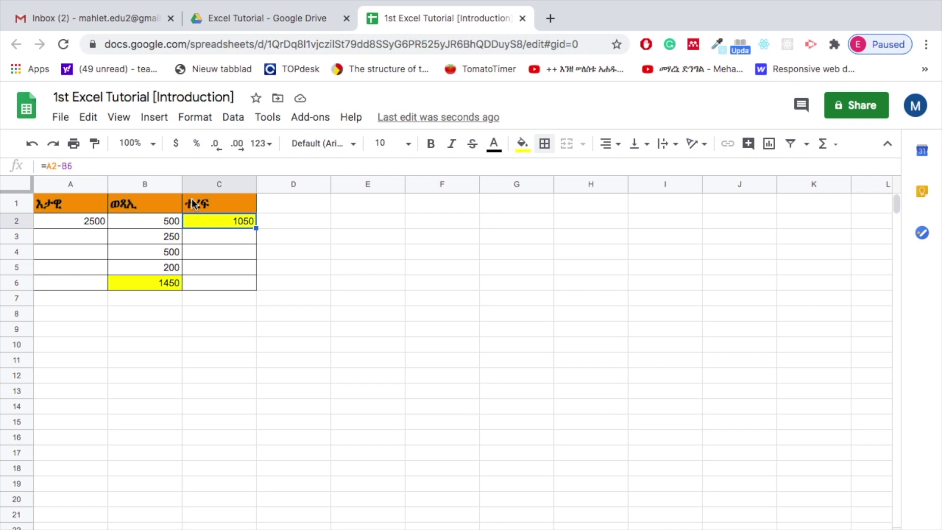
left_click(84, 219)
left_click(146, 286)
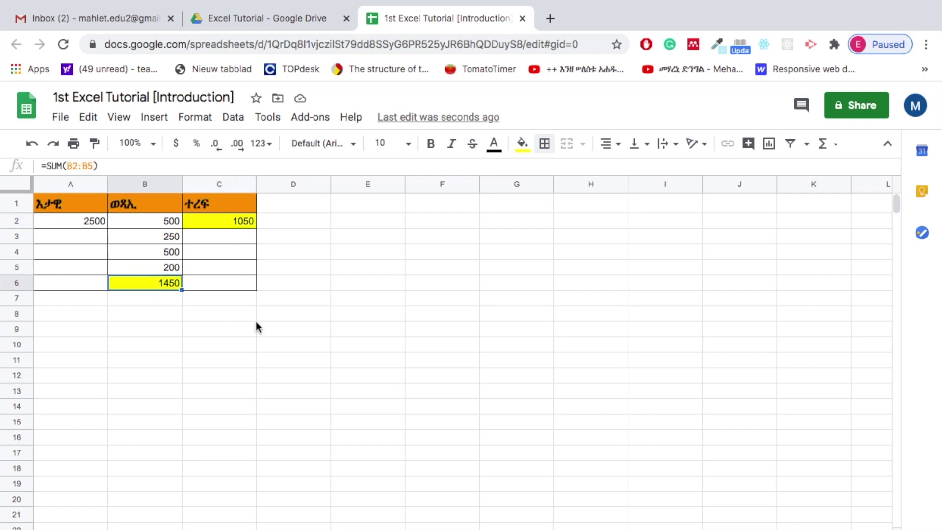
left_click(335, 315)
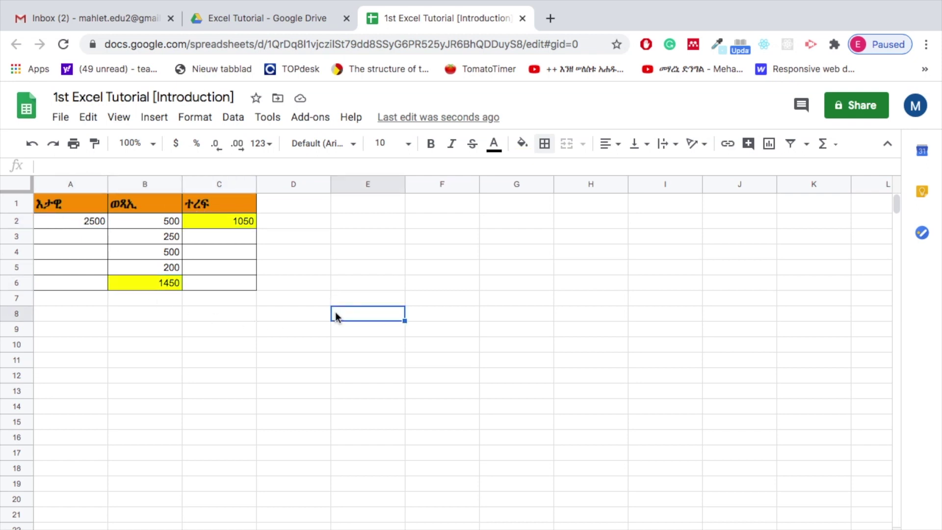